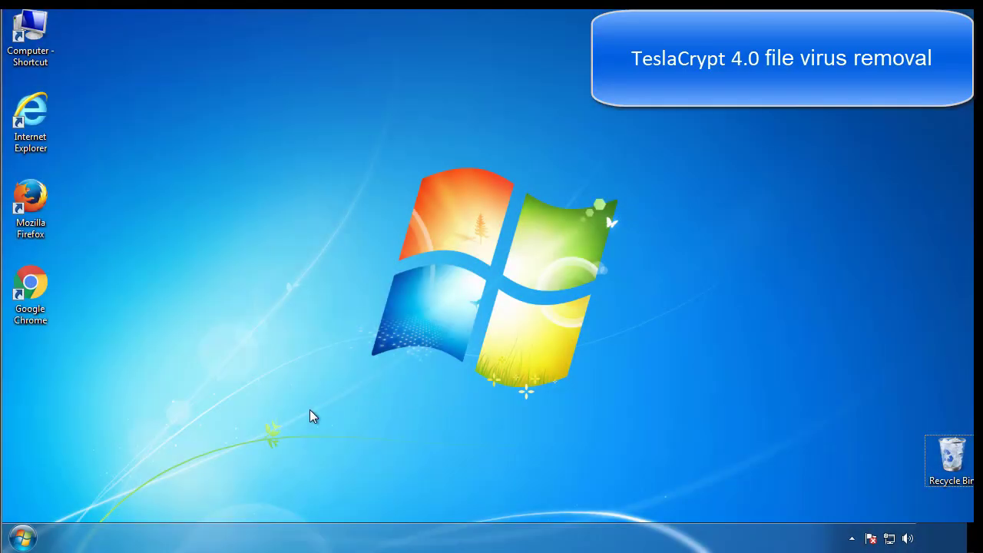
- Launch msconfig, enable Safe boot (Minimal) on the Boot tab, and restart into Safe Mode
{"action": "left_click", "coordinate": [23, 538]}
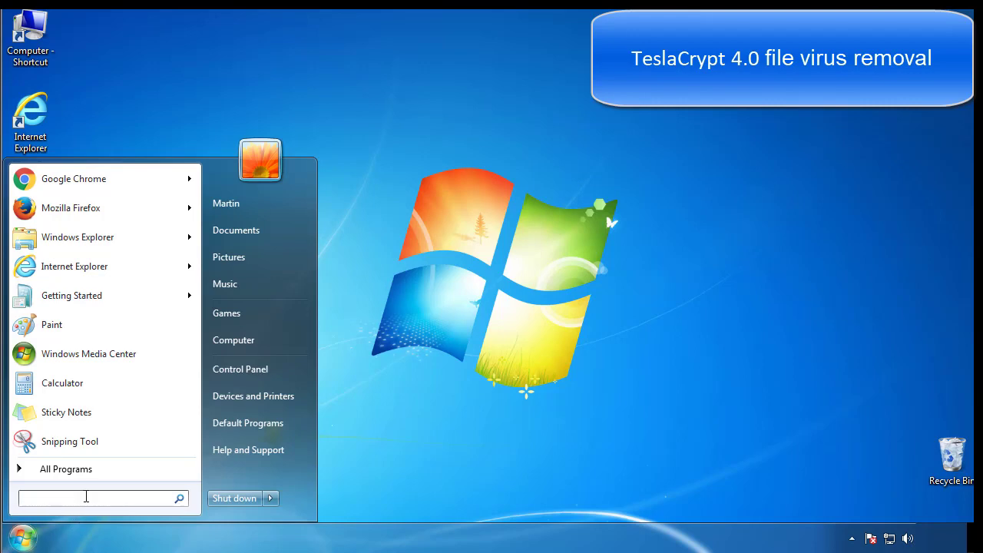
{"action": "type", "text": "msconfig"}
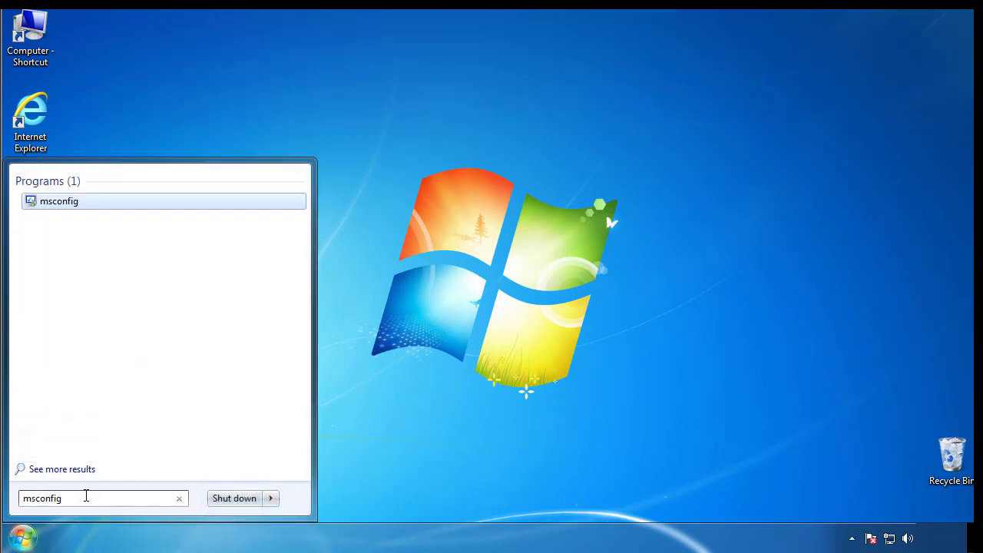
{"action": "key", "text": "Return"}
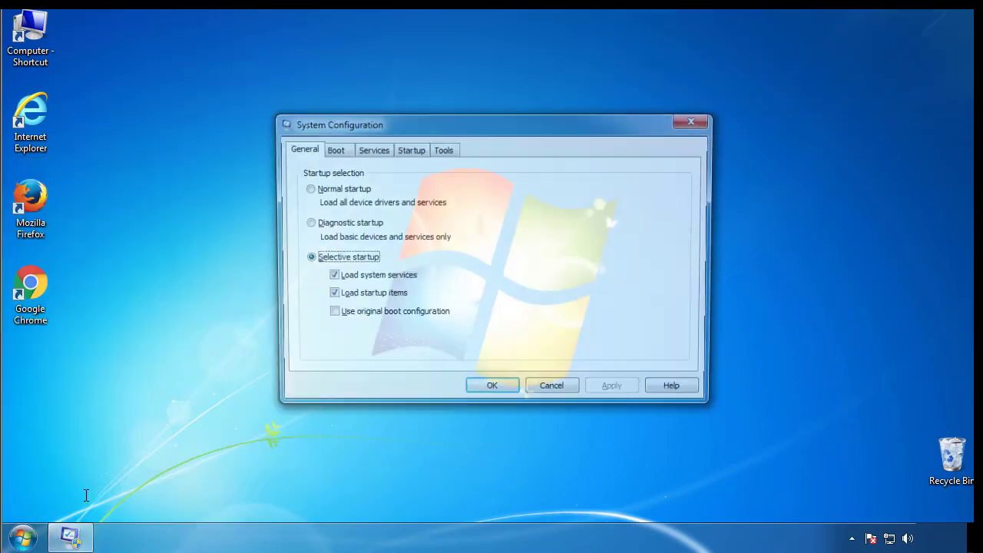
{"action": "left_click", "coordinate": [332, 150]}
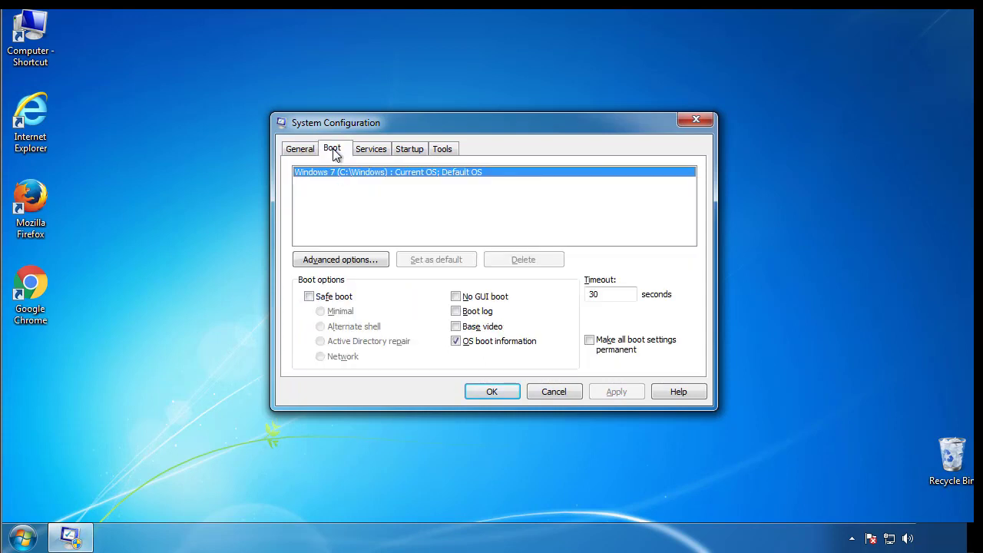
{"action": "left_click", "coordinate": [308, 296]}
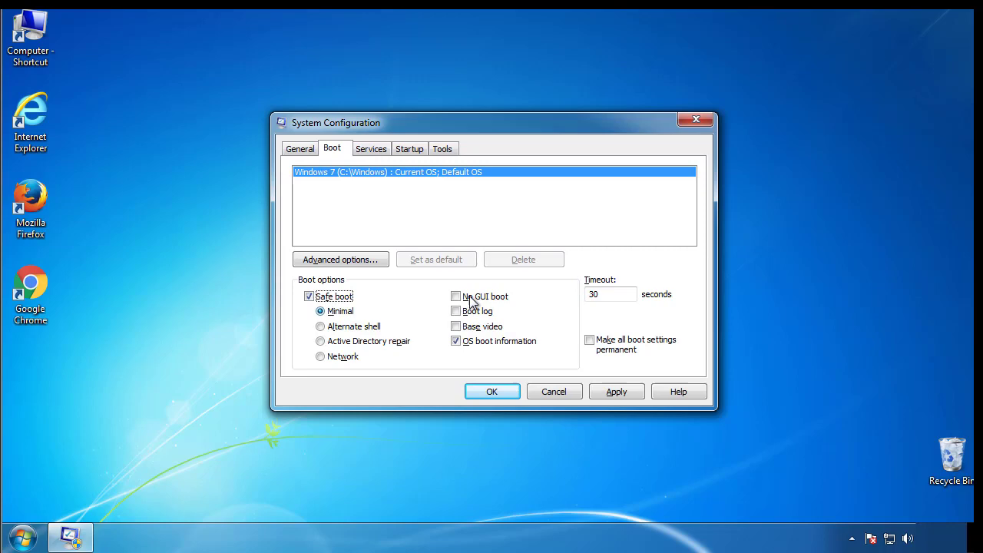
{"action": "left_click", "coordinate": [505, 396]}
{"action": "left_click", "coordinate": [445, 296]}
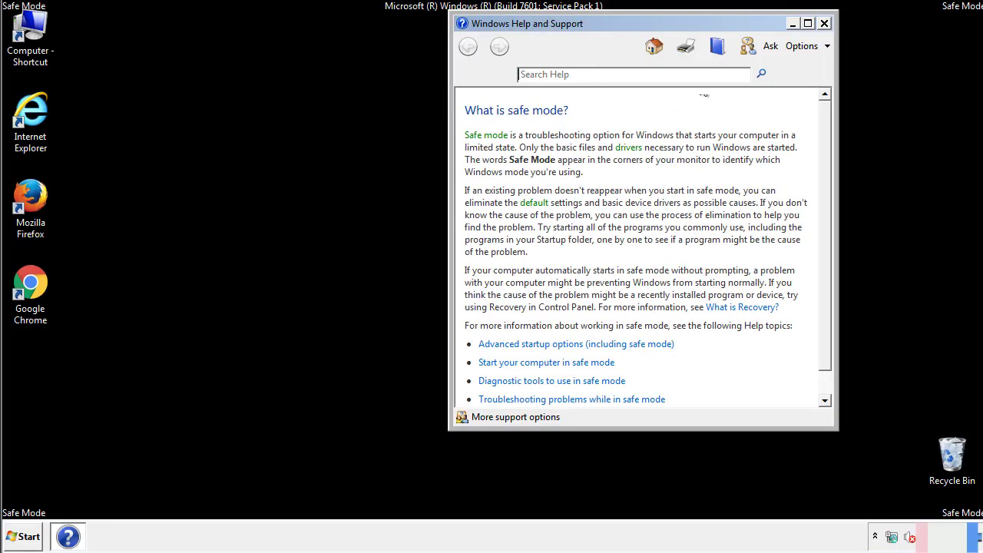
- Close the Safe Mode help window and set Folder Options to show hidden files, folders and drives
{"action": "left_click", "coordinate": [824, 23]}
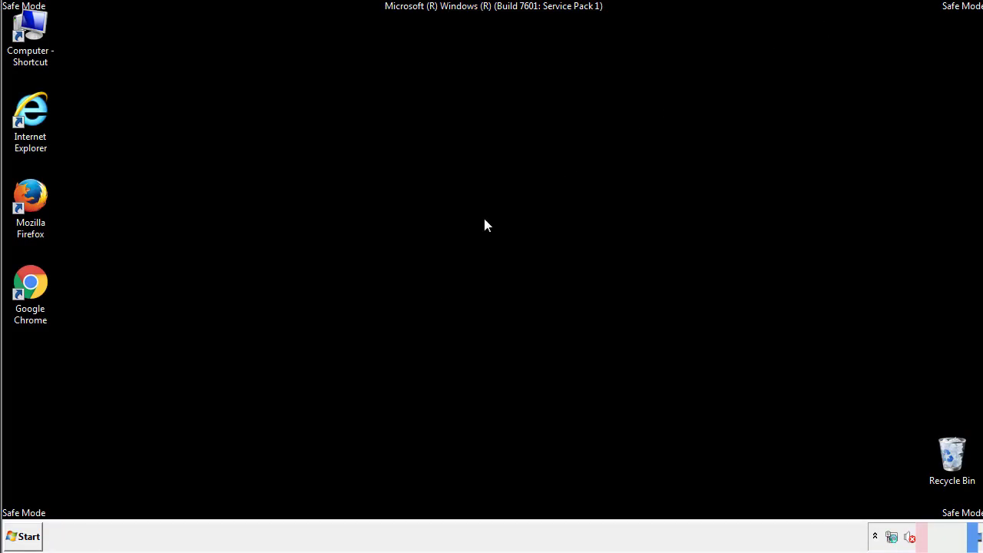
{"action": "left_click", "coordinate": [31, 535]}
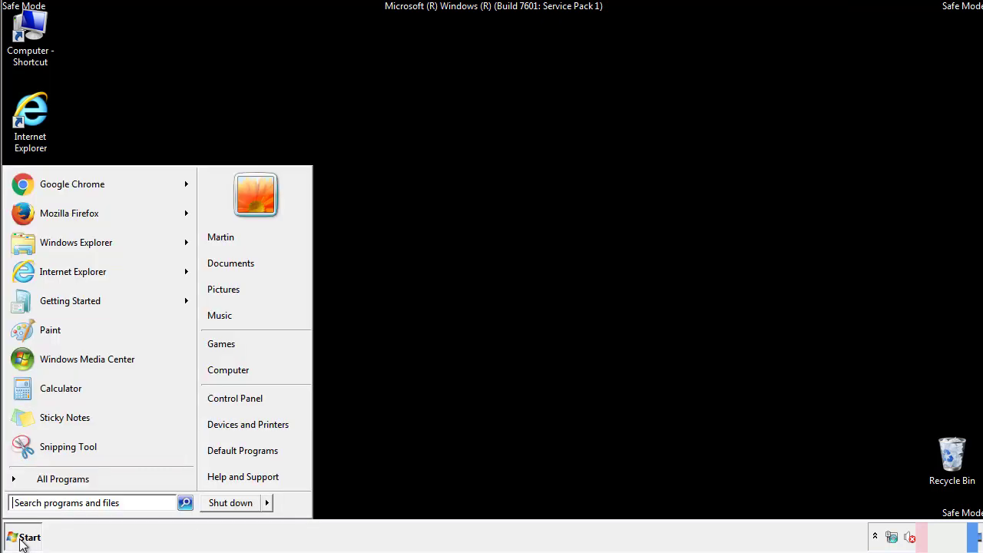
{"action": "left_click", "coordinate": [246, 395]}
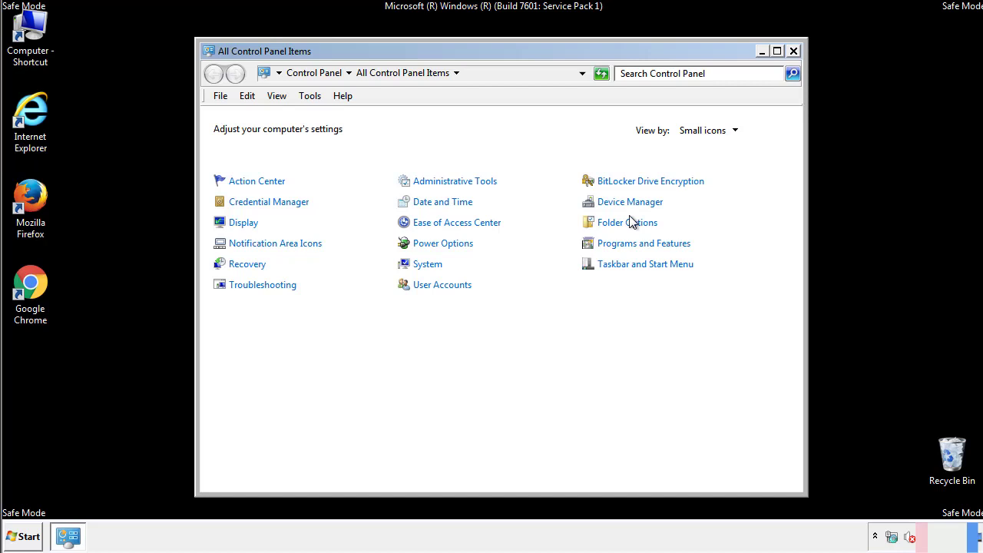
{"action": "left_click", "coordinate": [628, 223]}
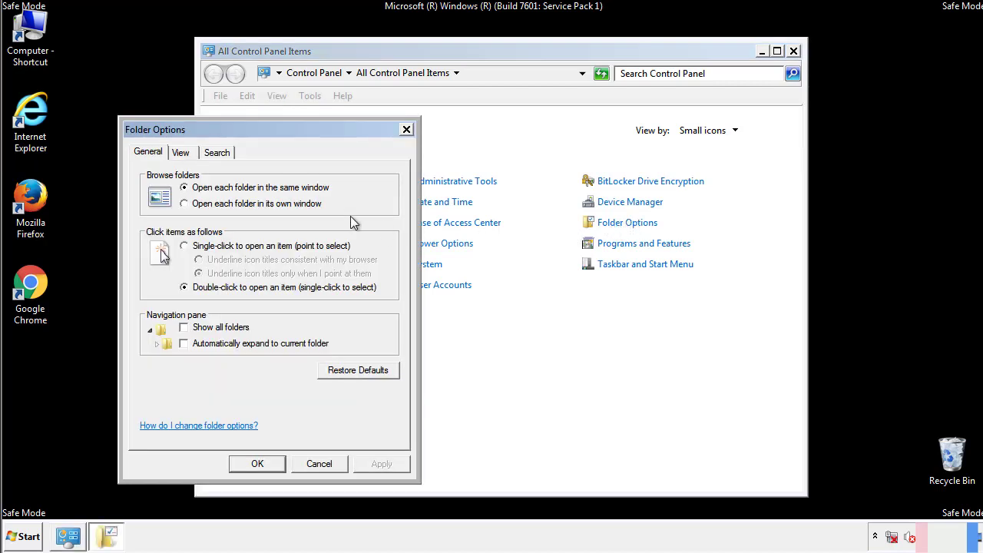
{"action": "left_click", "coordinate": [181, 153]}
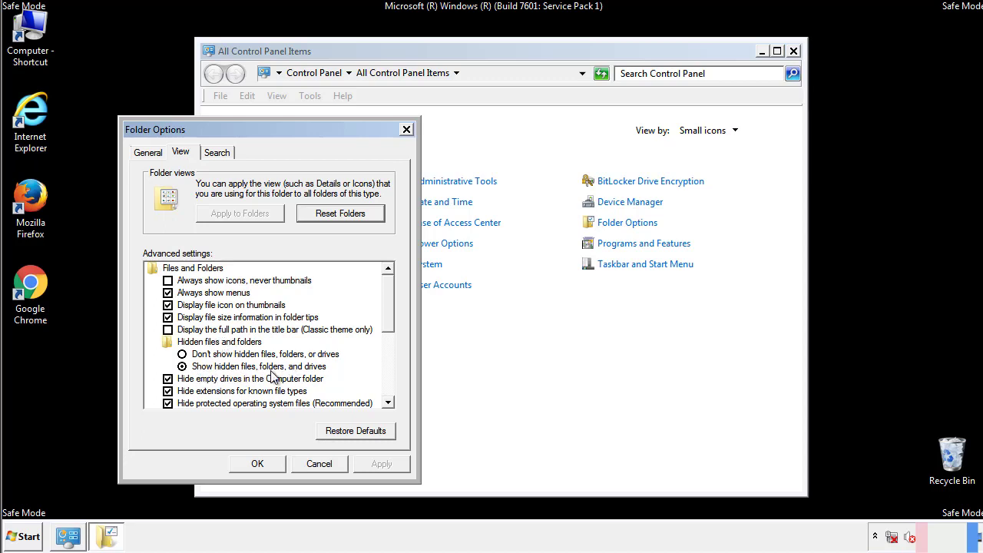
{"action": "left_click", "coordinate": [265, 463]}
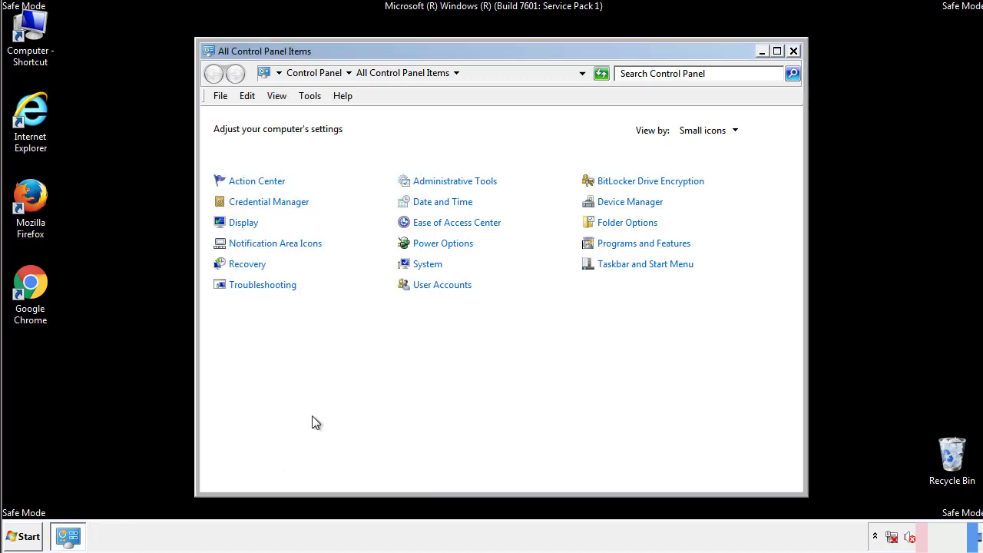
- Close Control Panel and open the C:\Windows folder from Computer
{"action": "left_click", "coordinate": [793, 50]}
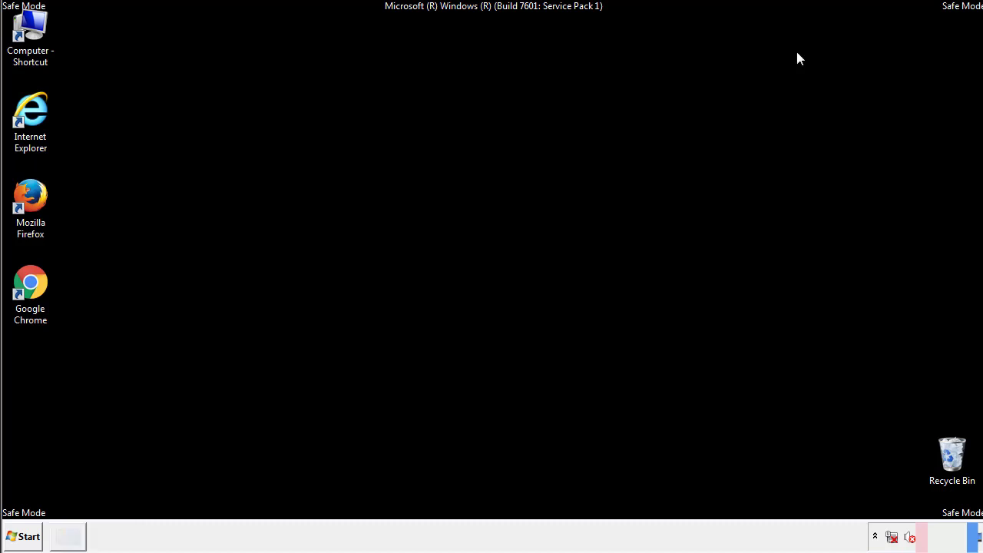
{"action": "double_click", "coordinate": [40, 27]}
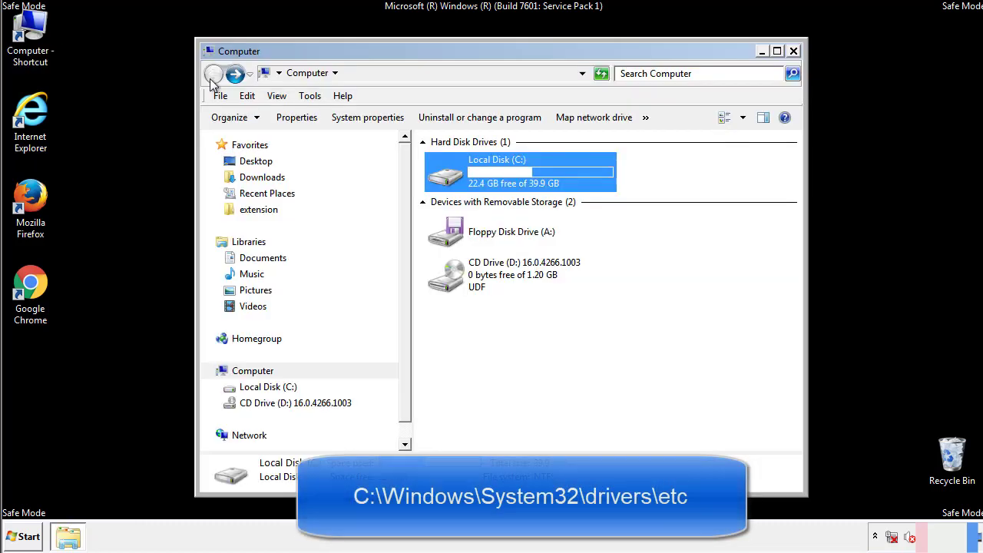
{"action": "double_click", "coordinate": [444, 176]}
{"action": "left_click", "coordinate": [448, 283]}
{"action": "double_click", "coordinate": [449, 283]}
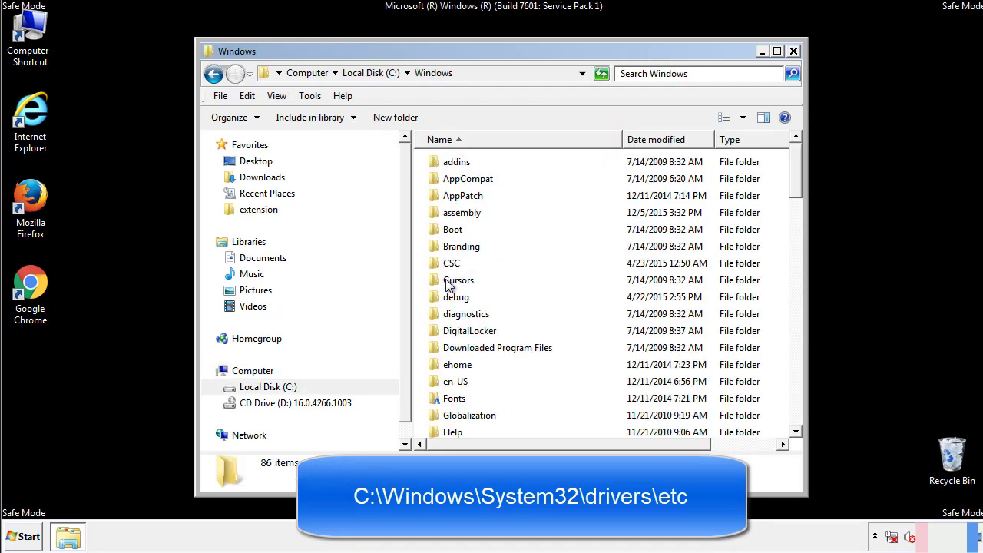
- Browse into System32\drivers\etc and open the hosts file
{"action": "scroll", "coordinate": [451, 345], "scroll_direction": "down", "scroll_amount": 2}
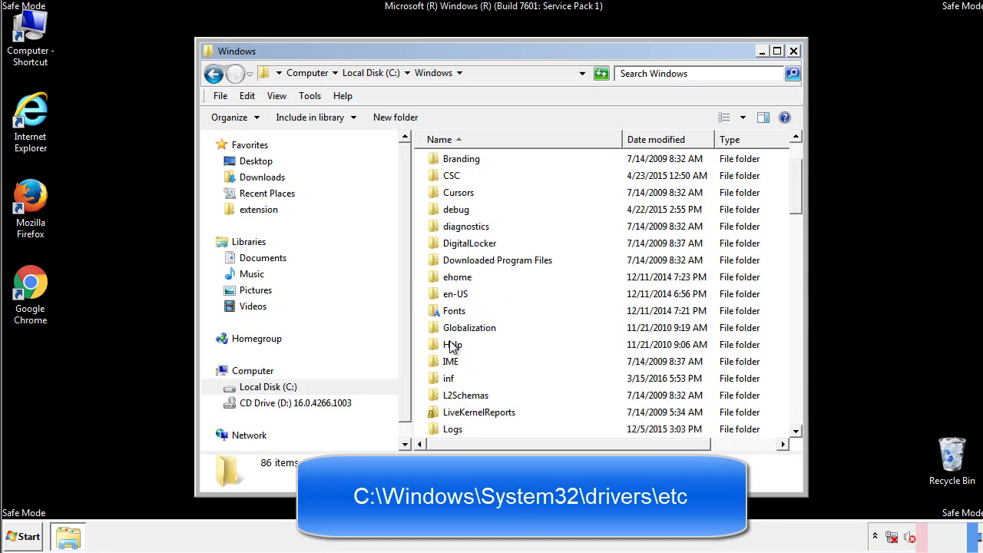
{"action": "scroll", "coordinate": [451, 347], "scroll_direction": "down", "scroll_amount": 7}
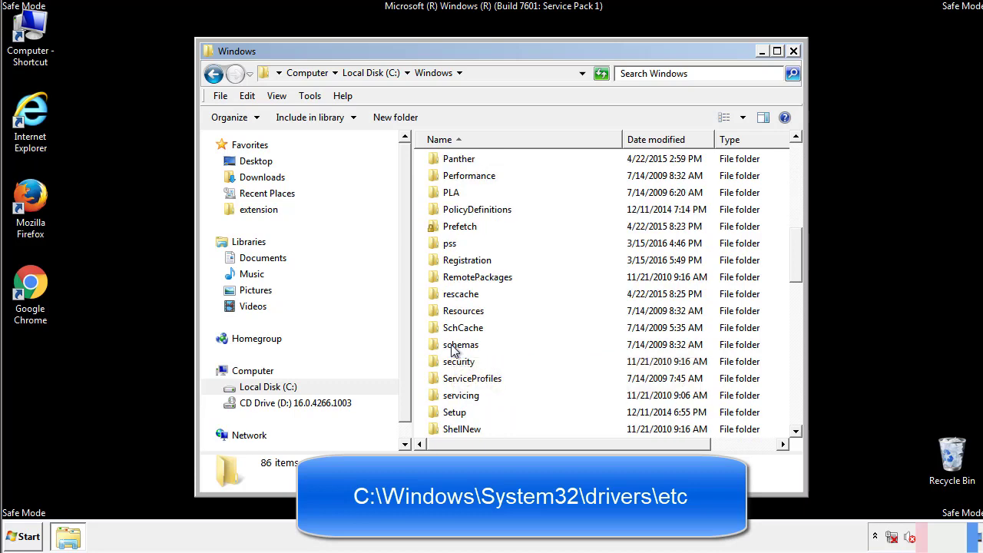
{"action": "scroll", "coordinate": [452, 347], "scroll_direction": "down", "scroll_amount": 2}
{"action": "double_click", "coordinate": [462, 396]}
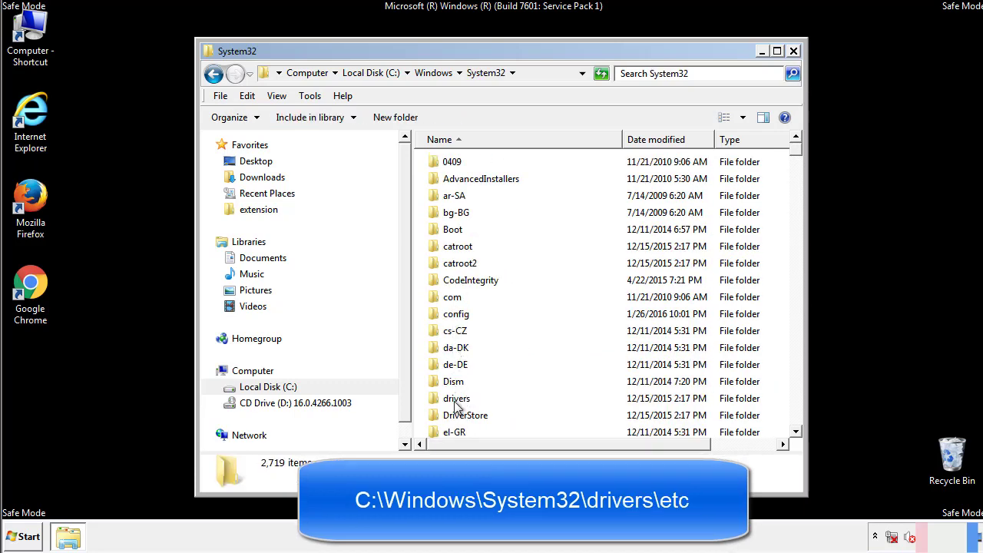
{"action": "double_click", "coordinate": [456, 400]}
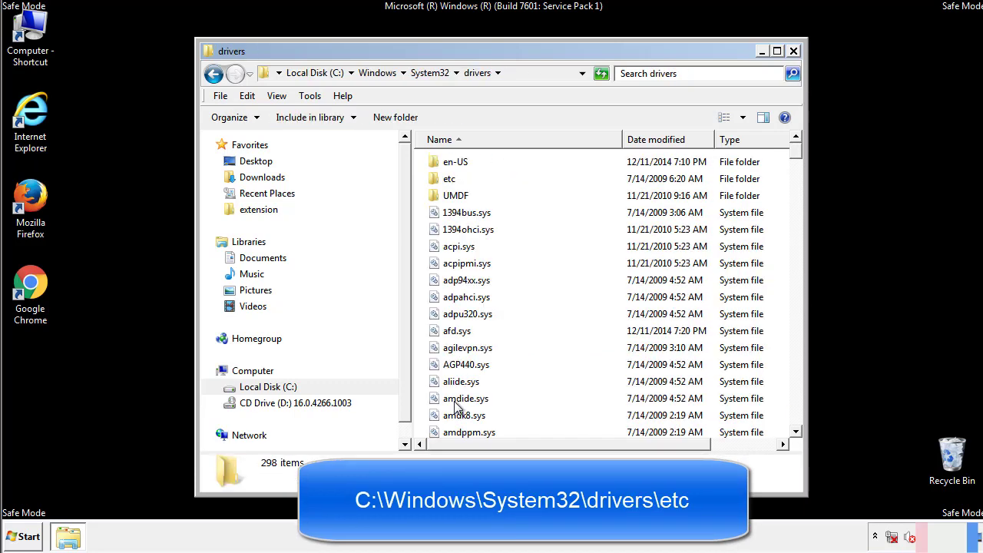
{"action": "double_click", "coordinate": [441, 183]}
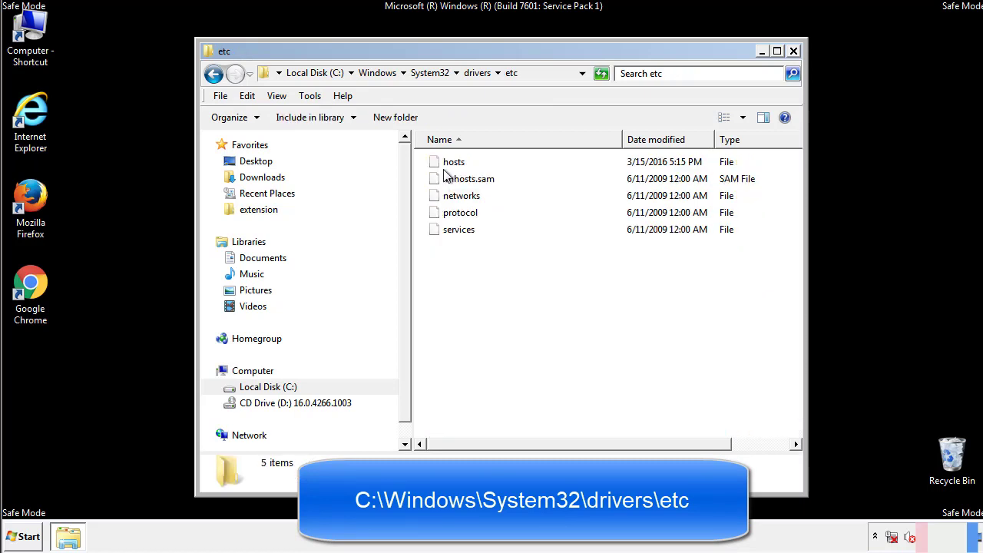
{"action": "double_click", "coordinate": [446, 162]}
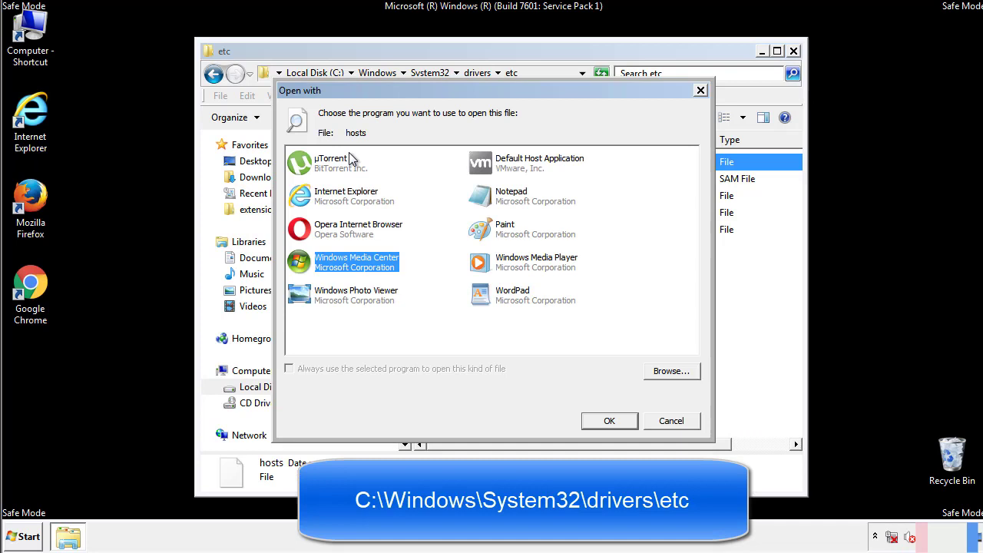
- Open the hosts file in Notepad and bring its window fully on screen
{"action": "left_click", "coordinate": [498, 202]}
{"action": "left_click", "coordinate": [608, 421]}
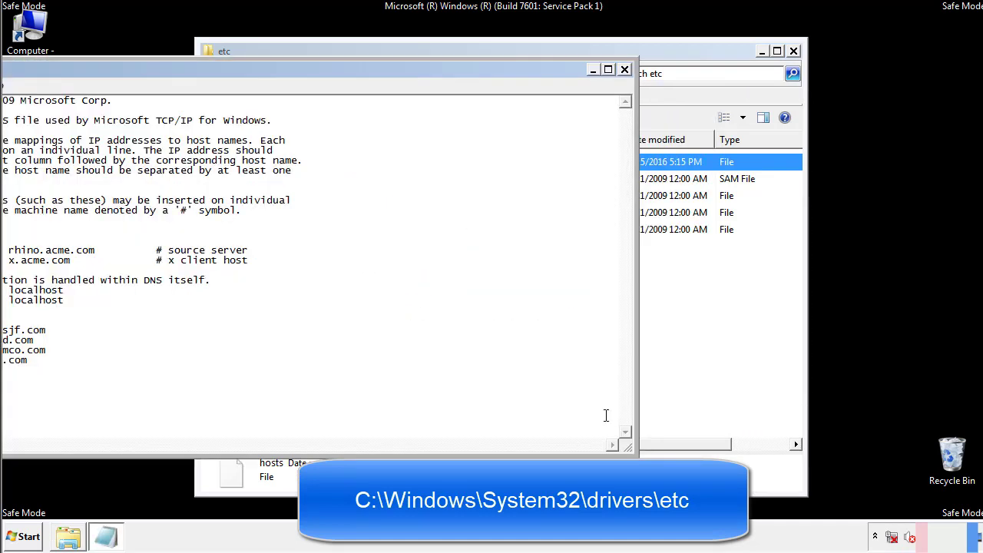
{"action": "left_click_drag", "start_coordinate": [401, 70], "coordinate": [625, 86]}
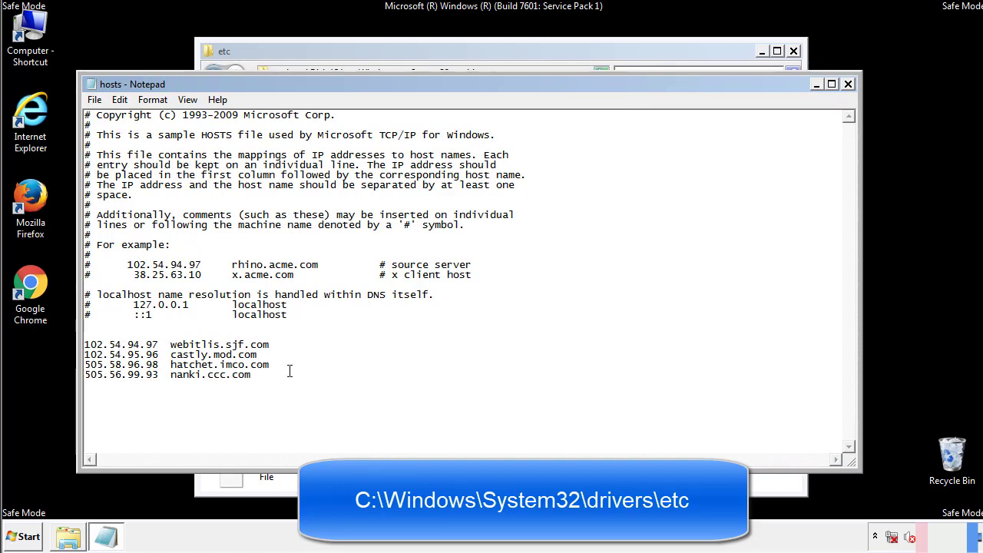
- Delete the four added host entries, save hosts, and close the etc folder window
{"action": "left_click_drag", "start_coordinate": [274, 377], "coordinate": [84, 344]}
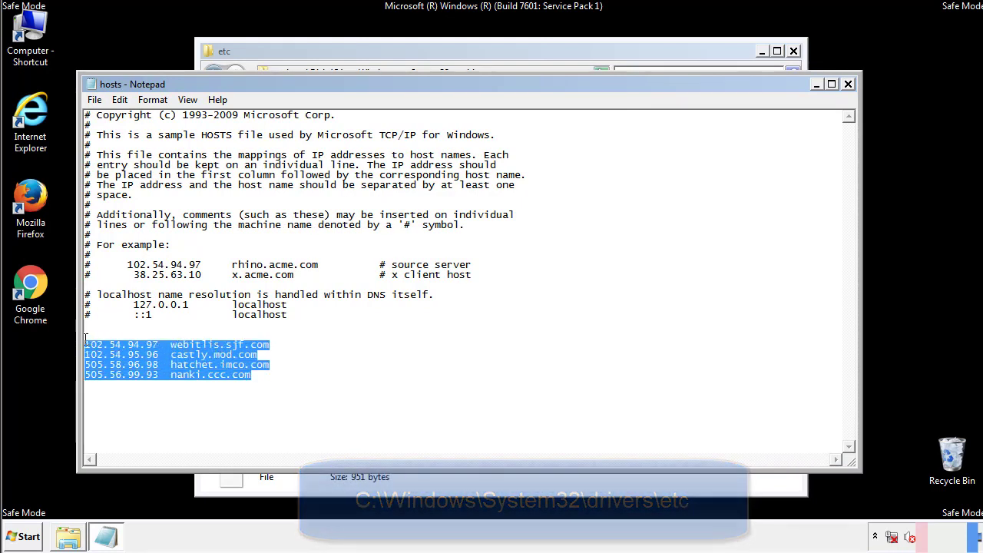
{"action": "key", "text": "Delete"}
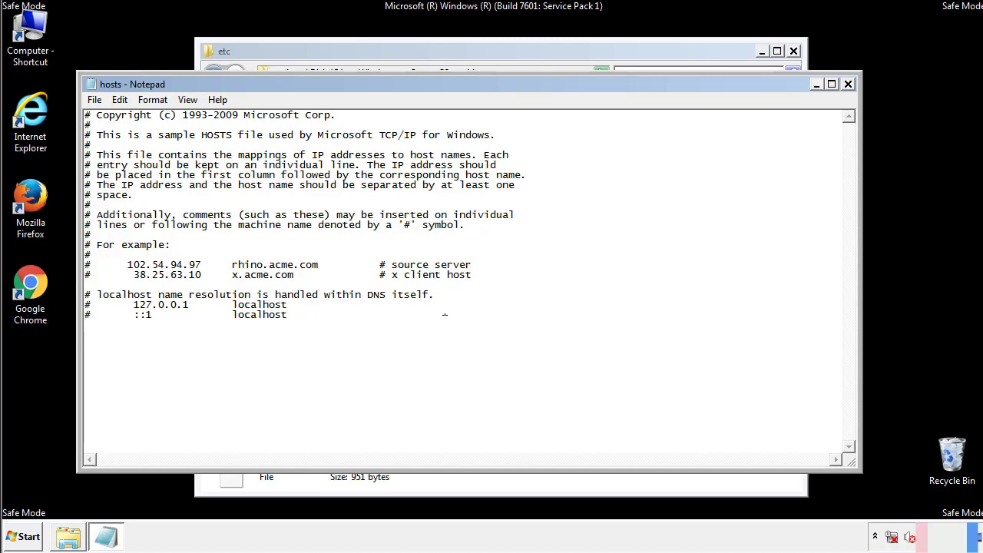
{"action": "left_click", "coordinate": [849, 84]}
{"action": "left_click", "coordinate": [430, 281]}
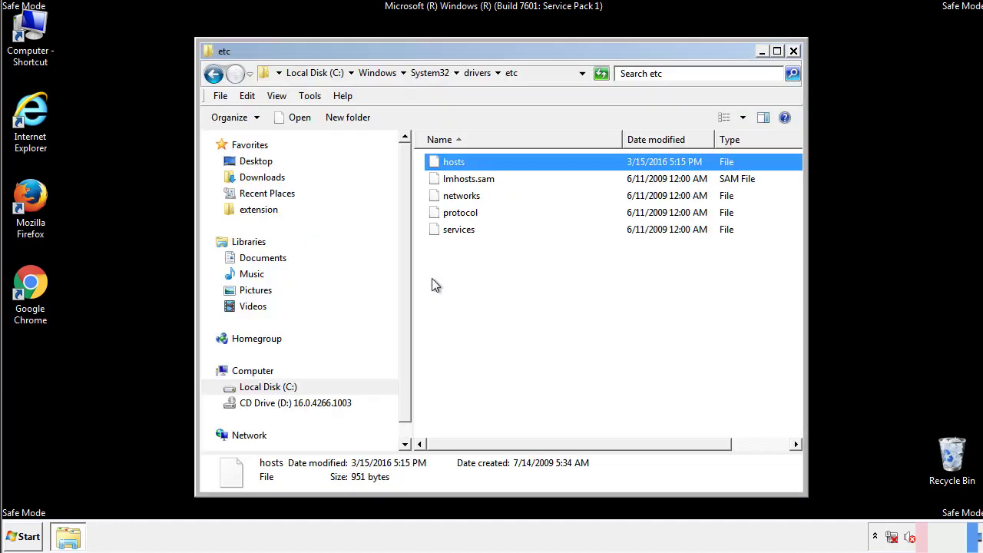
{"action": "left_click", "coordinate": [432, 283]}
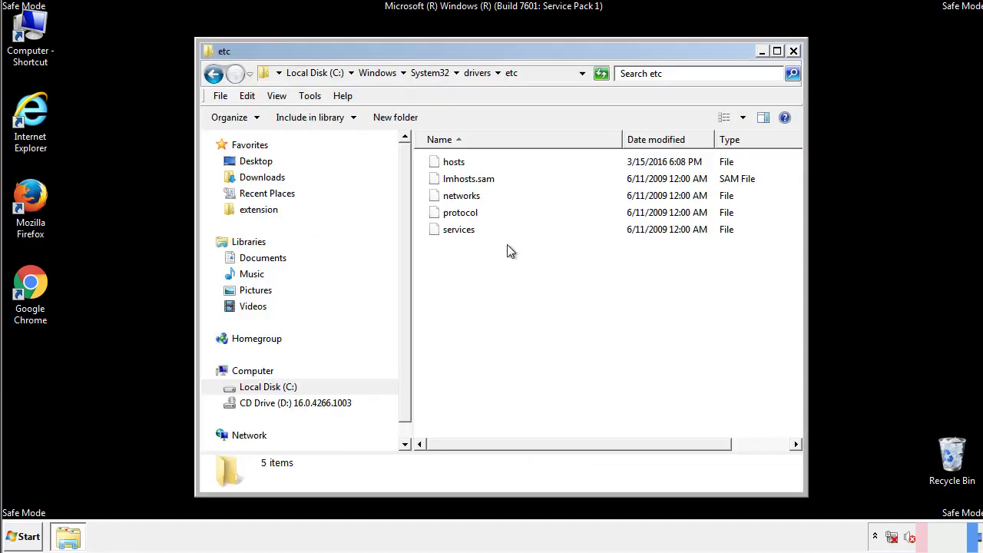
{"action": "left_click", "coordinate": [793, 52]}
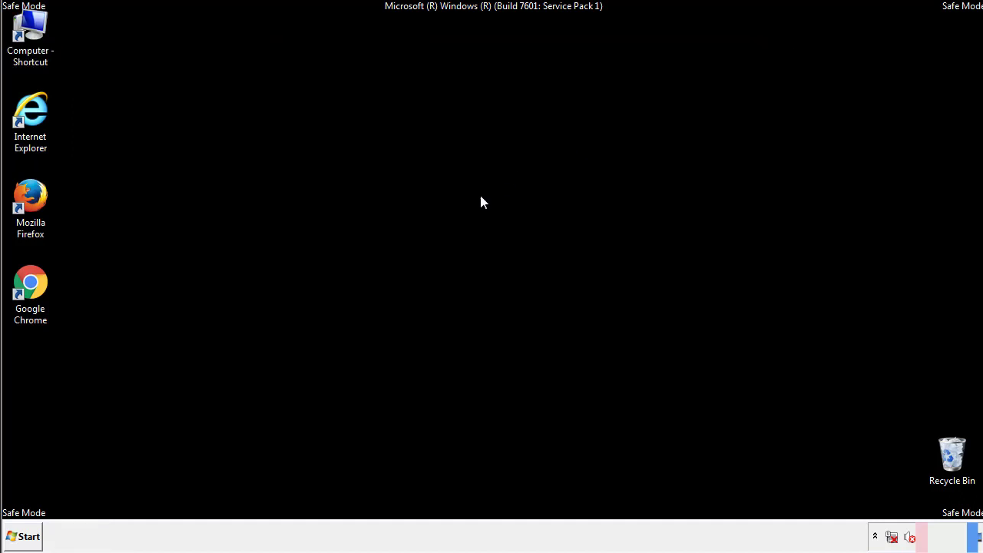
- Open the Startup folder from All Programs in its own window
{"action": "left_click", "coordinate": [27, 537]}
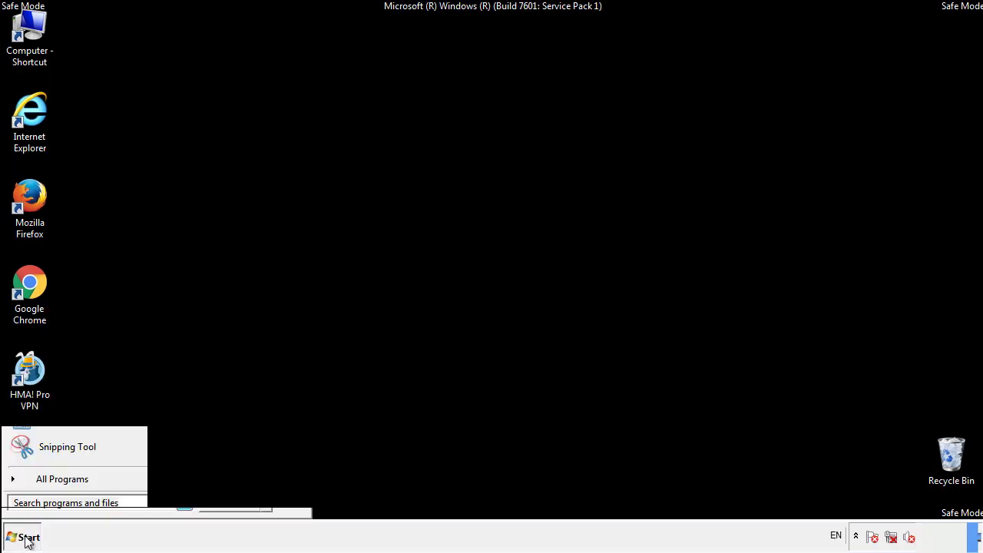
{"action": "left_click", "coordinate": [44, 485]}
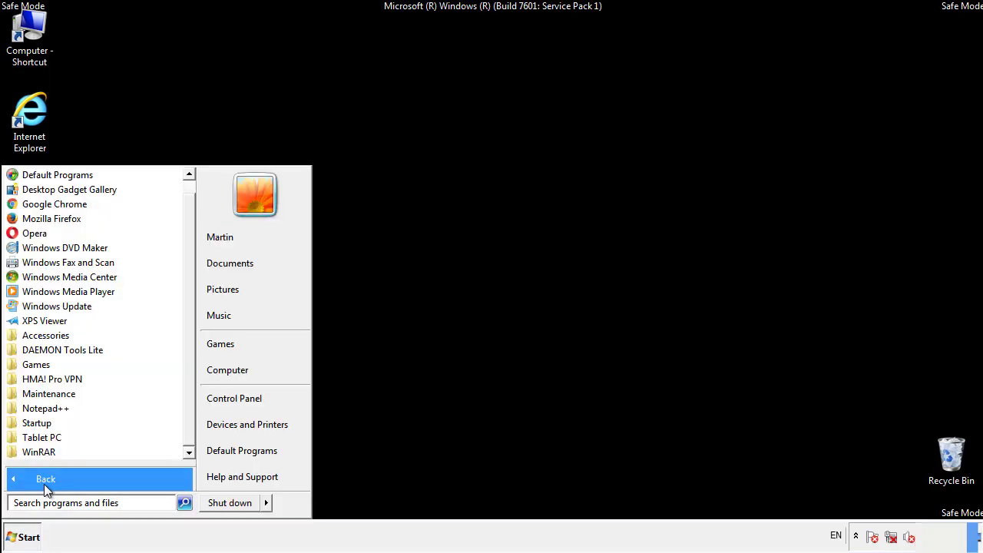
{"action": "right_click", "coordinate": [43, 423]}
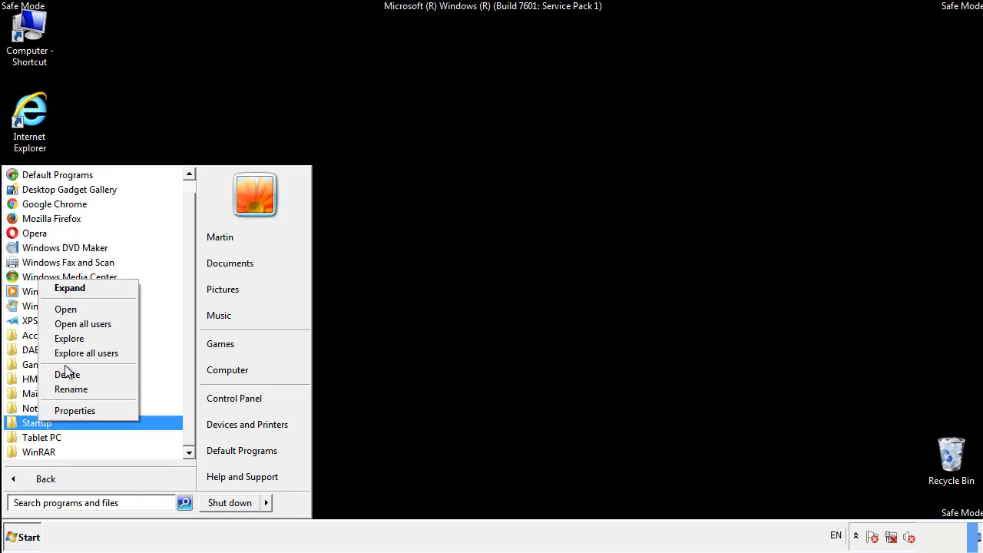
{"action": "left_click", "coordinate": [74, 309]}
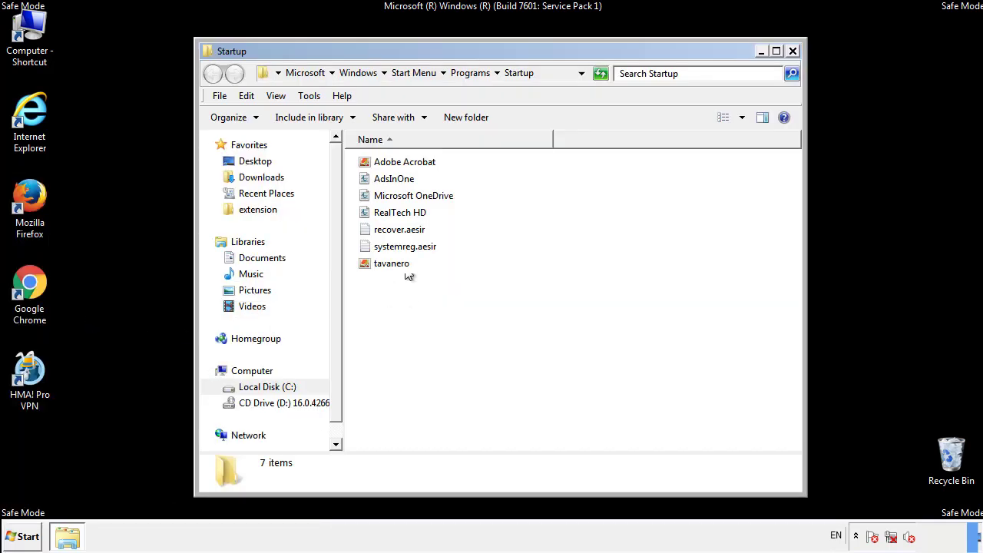
- Delete AdsInOne, recover.aesir, systemreg.aesir and tavanero from Startup, then close the folder
{"action": "left_click", "coordinate": [398, 179]}
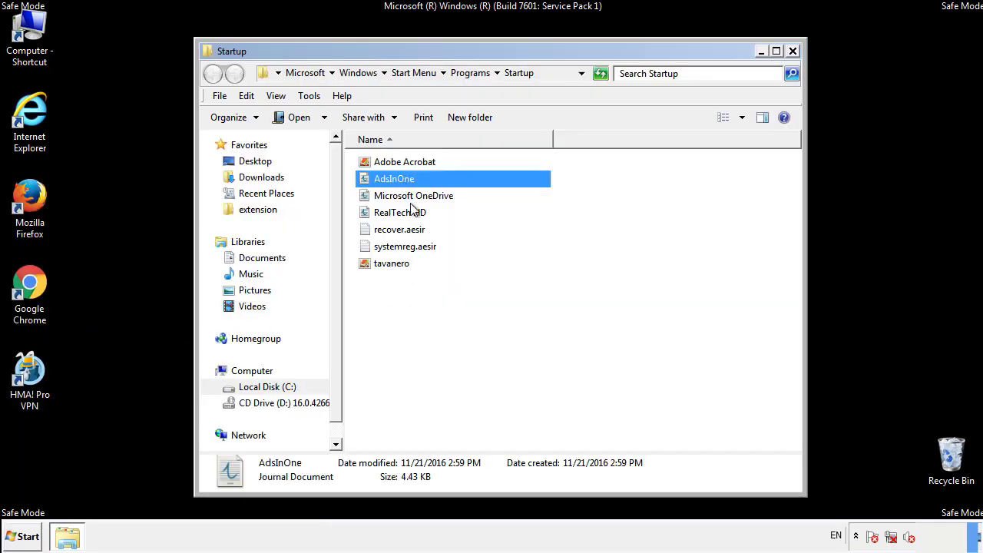
{"action": "left_click", "coordinate": [403, 229], "text": "ctrl"}
{"action": "left_click", "coordinate": [407, 247], "text": "ctrl"}
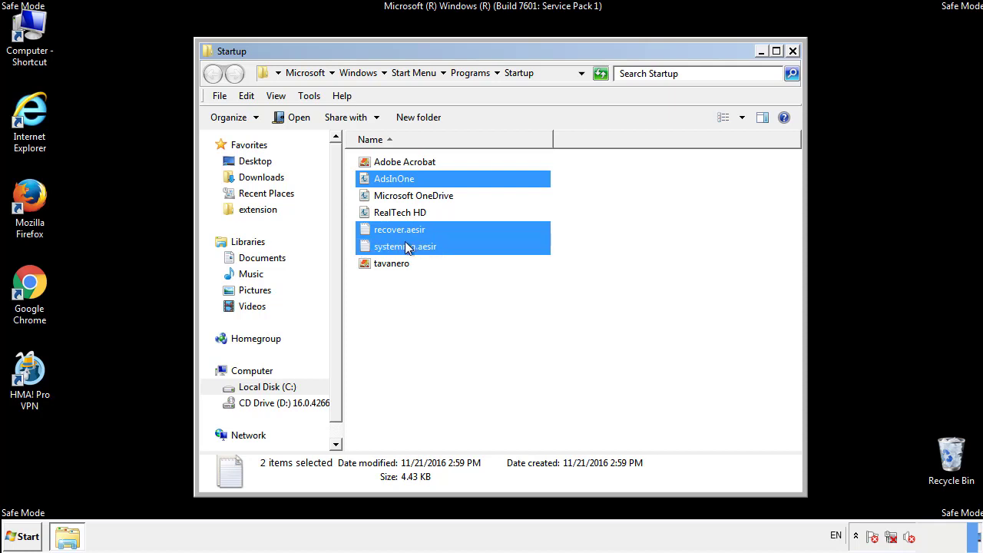
{"action": "left_click", "coordinate": [392, 261], "text": "ctrl"}
{"action": "right_click", "coordinate": [388, 264]}
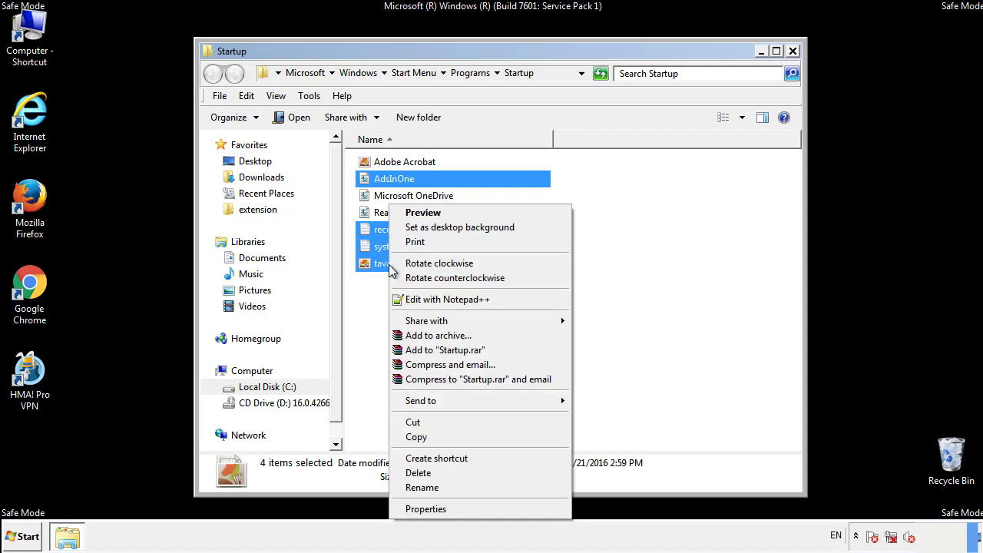
{"action": "left_click", "coordinate": [418, 472]}
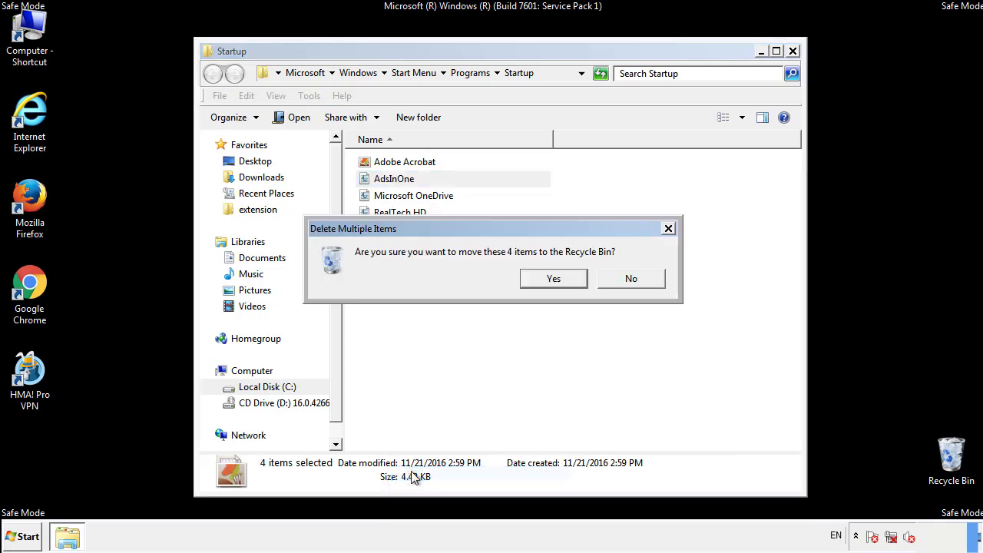
{"action": "left_click", "coordinate": [543, 279]}
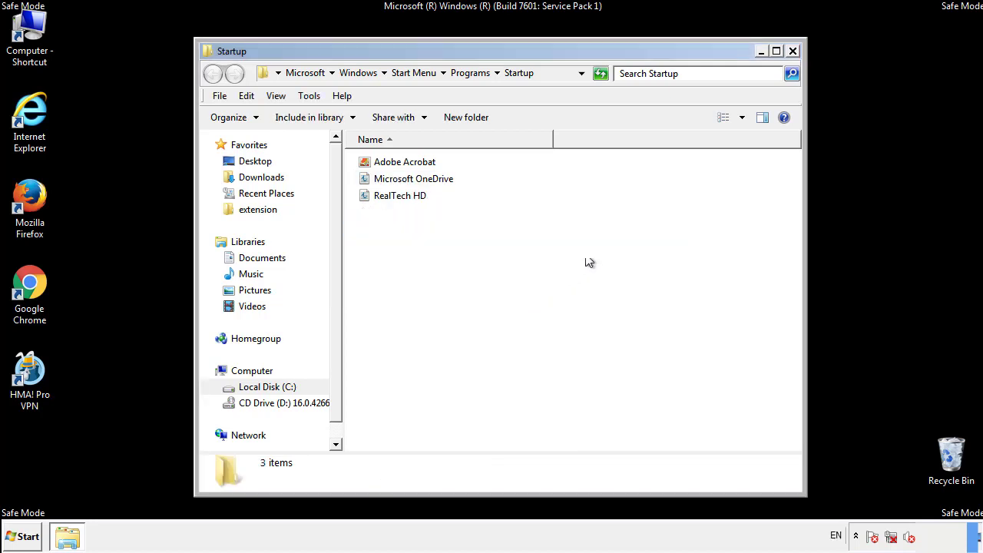
{"action": "left_click", "coordinate": [792, 52]}
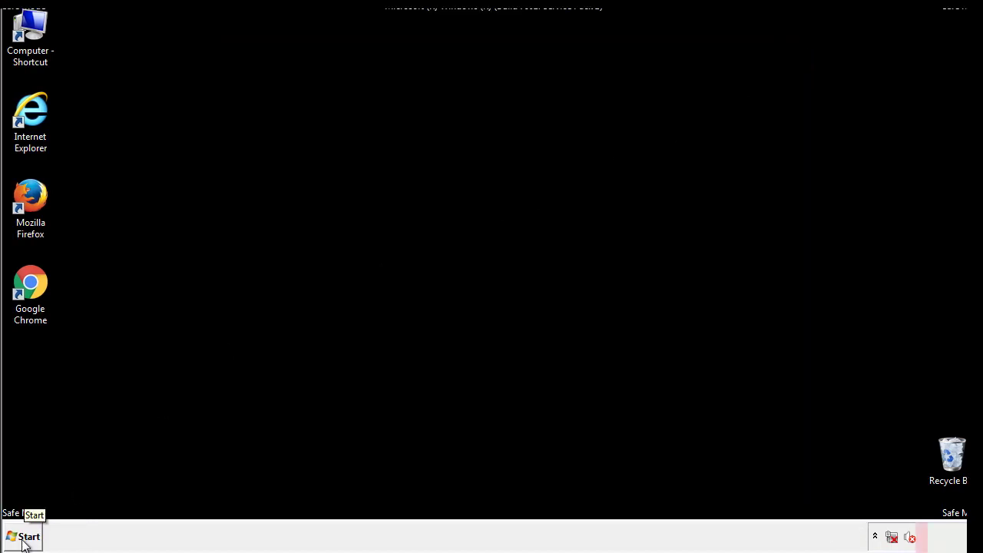
- Launch Registry Editor by searching regedit from the Start menu
{"action": "left_click", "coordinate": [23, 537]}
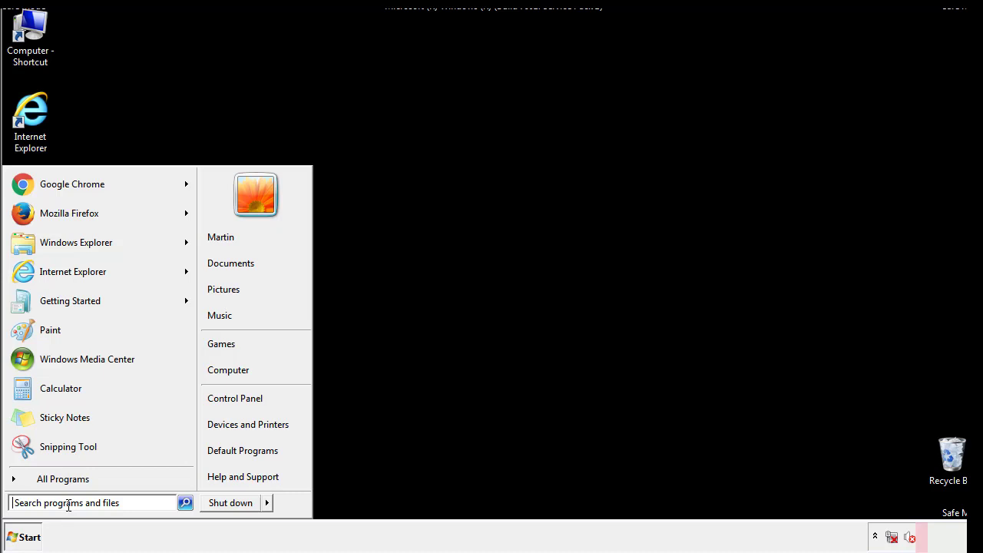
{"action": "type", "text": "reged"}
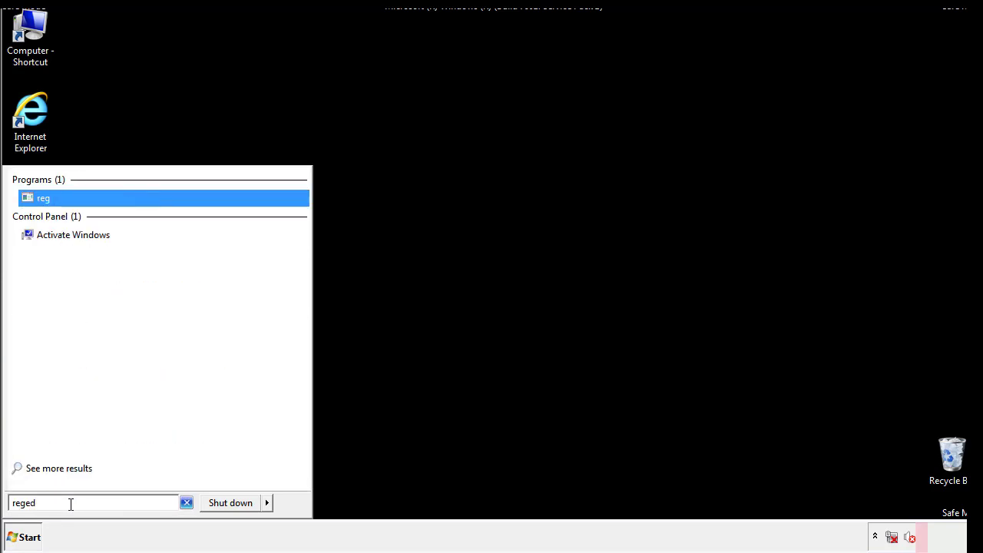
{"action": "type", "text": "it"}
{"action": "key", "text": "Return"}
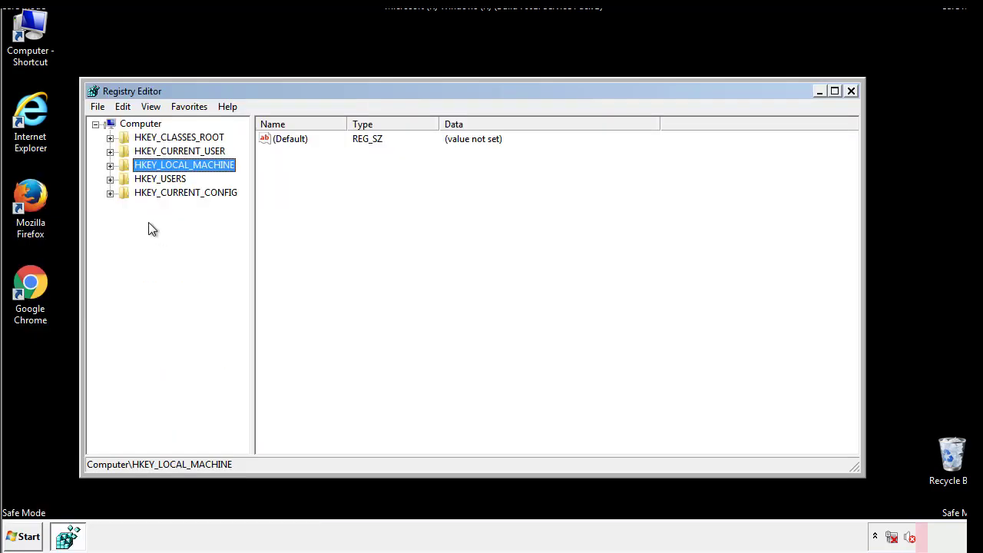
- Expand HKEY_LOCAL_MACHINE\SOFTWARE\Microsoft\Windows\CurrentVersion
{"action": "left_click", "coordinate": [110, 165]}
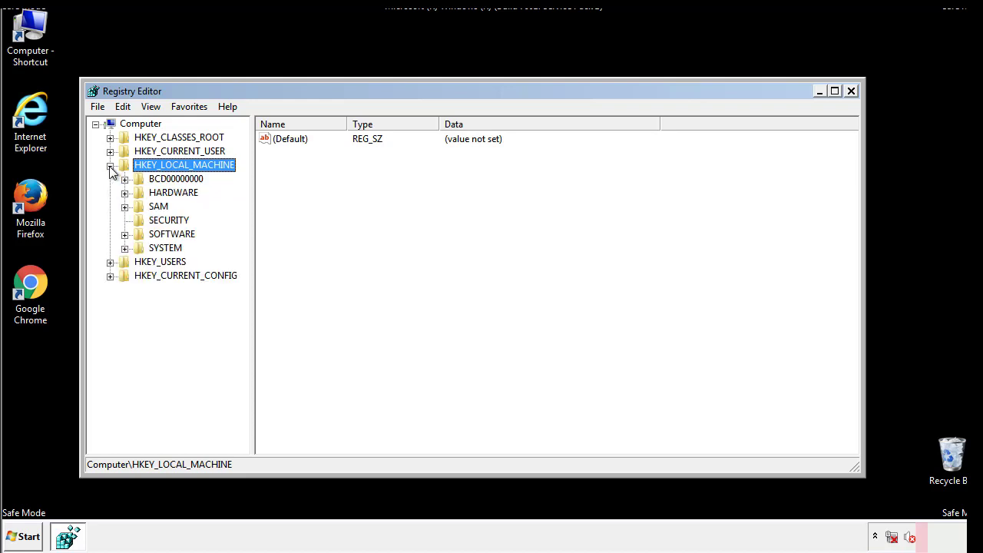
{"action": "left_click", "coordinate": [124, 235]}
{"action": "scroll", "coordinate": [242, 226], "scroll_direction": "down", "scroll_amount": 1}
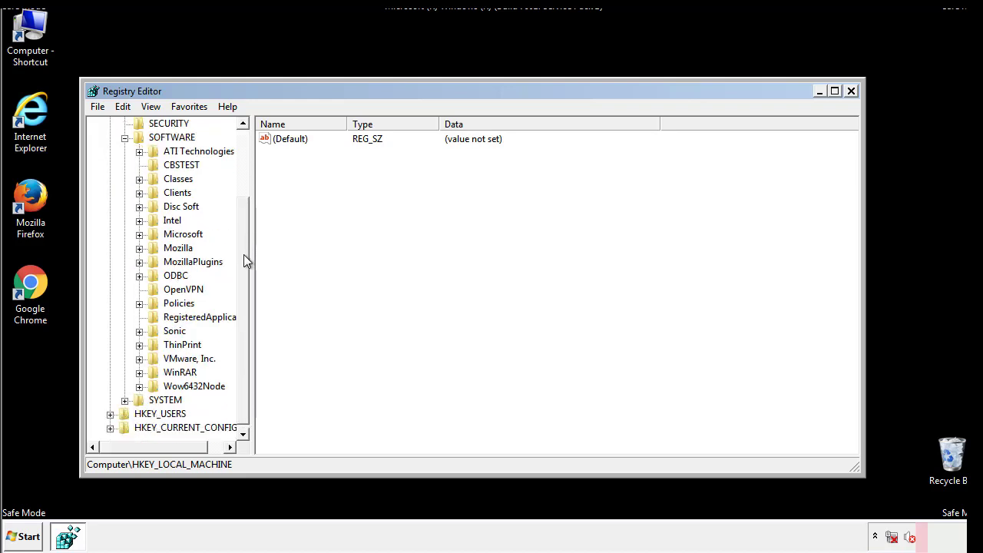
{"action": "left_click", "coordinate": [139, 235]}
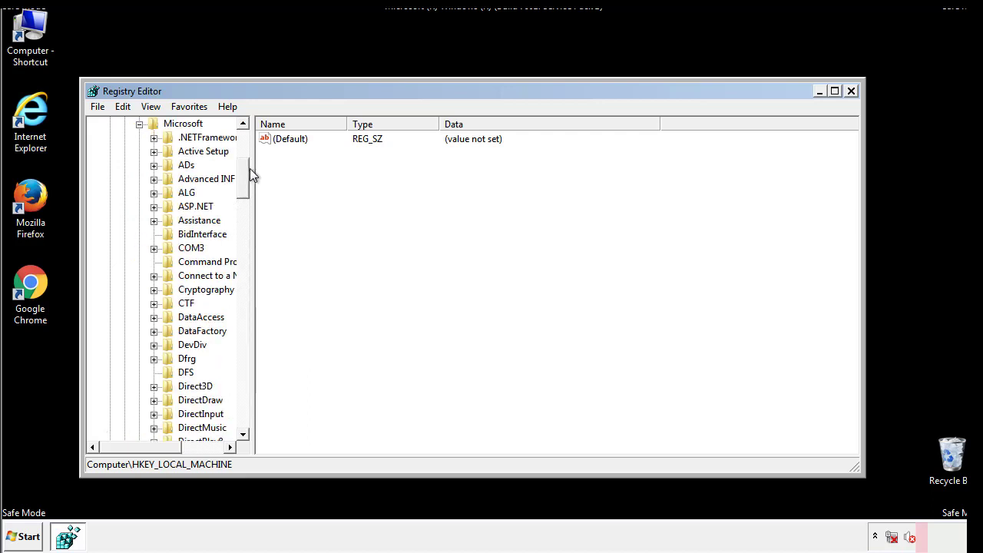
{"action": "left_click_drag", "start_coordinate": [242, 188], "coordinate": [241, 397]}
{"action": "left_click", "coordinate": [154, 234]}
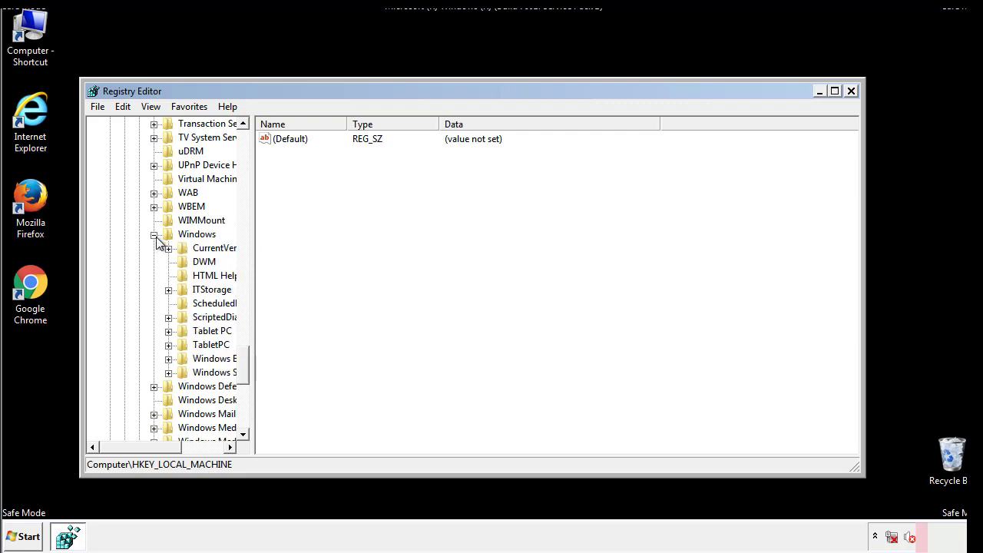
{"action": "left_click_drag", "start_coordinate": [135, 449], "coordinate": [157, 451]}
{"action": "left_click", "coordinate": [130, 249]}
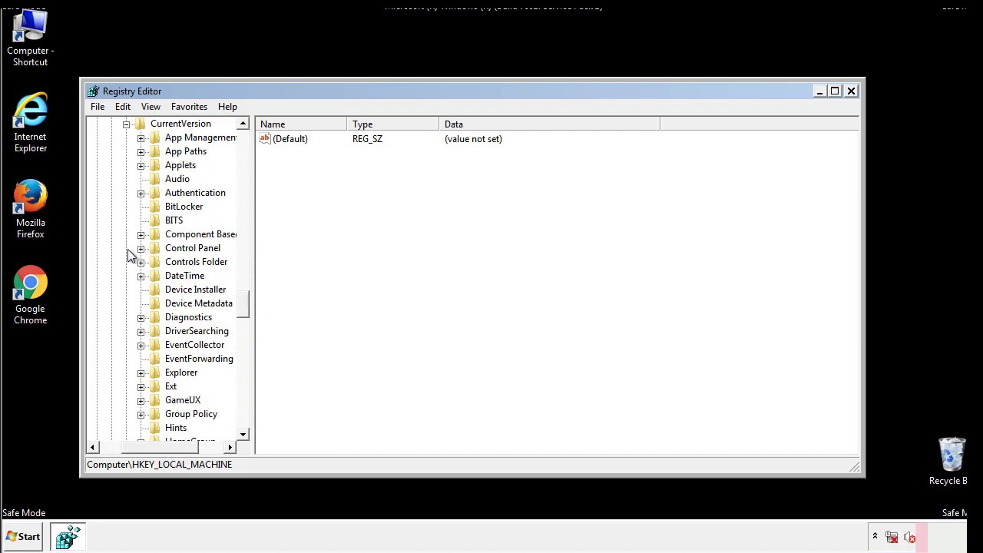
{"action": "left_click_drag", "start_coordinate": [249, 304], "coordinate": [243, 356]}
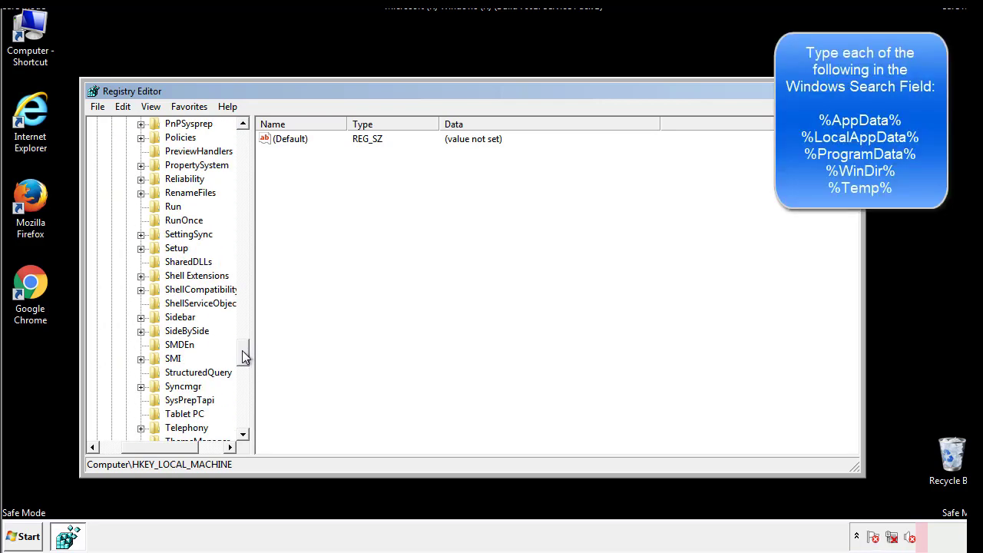
- Delete the tappi.loc value from HKLM's CurrentVersion\Run key
{"action": "left_click", "coordinate": [160, 208]}
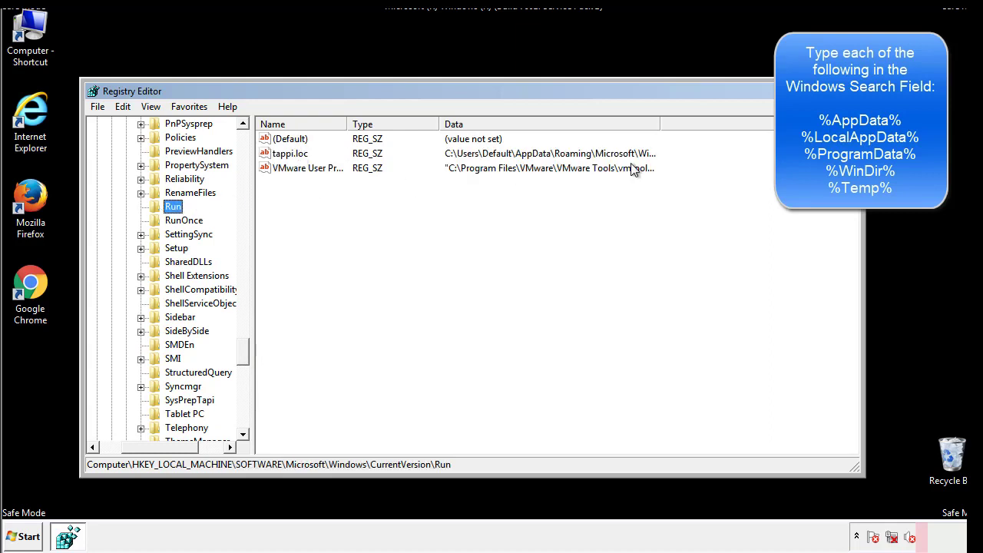
{"action": "left_click", "coordinate": [290, 156]}
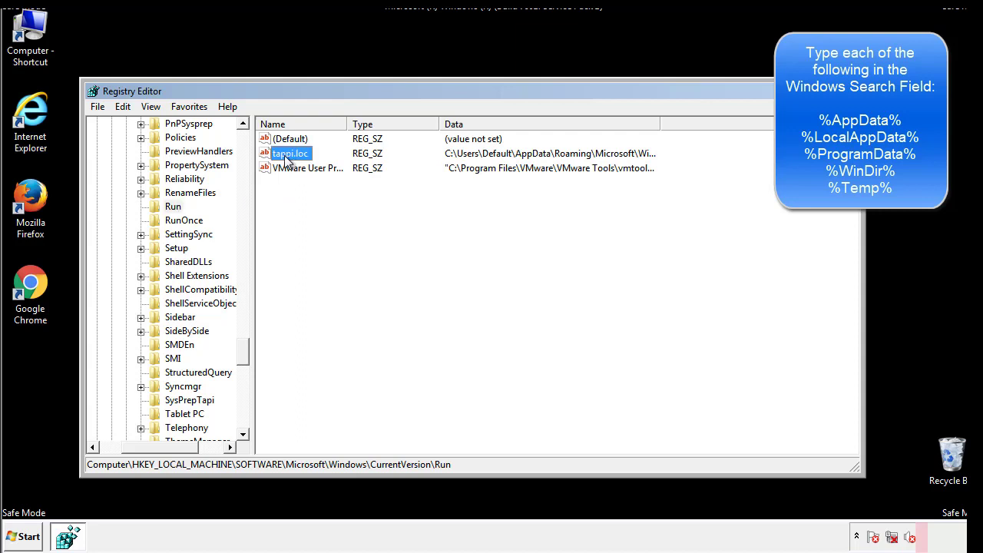
{"action": "right_click", "coordinate": [284, 155]}
{"action": "left_click", "coordinate": [311, 200]}
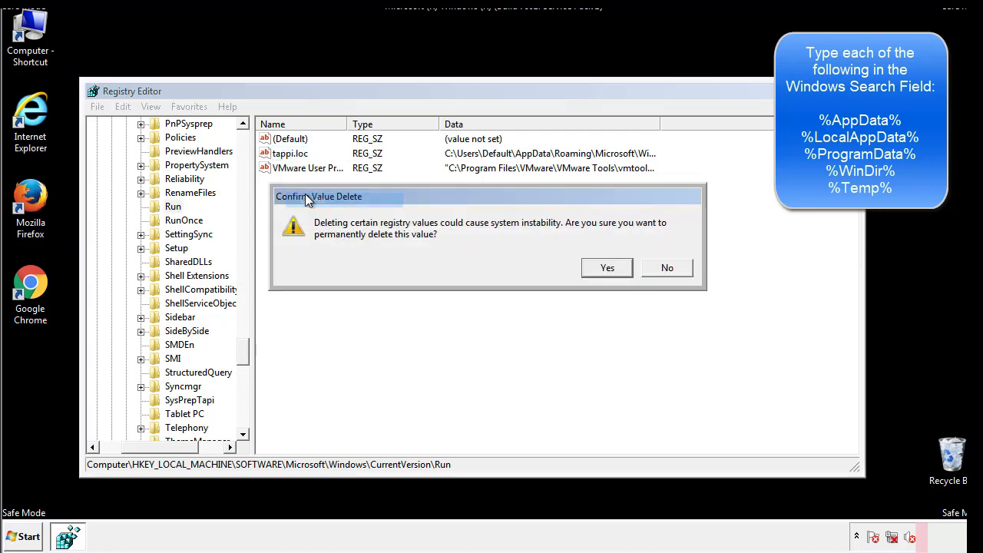
{"action": "left_click", "coordinate": [598, 269]}
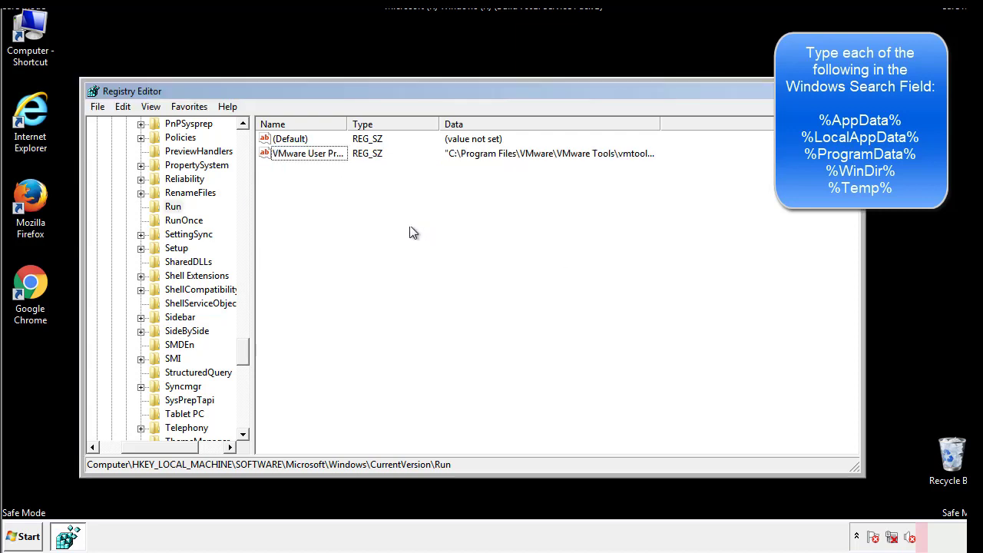
{"action": "left_click_drag", "start_coordinate": [245, 350], "coordinate": [242, 421]}
{"action": "left_click_drag", "start_coordinate": [164, 451], "coordinate": [96, 454]}
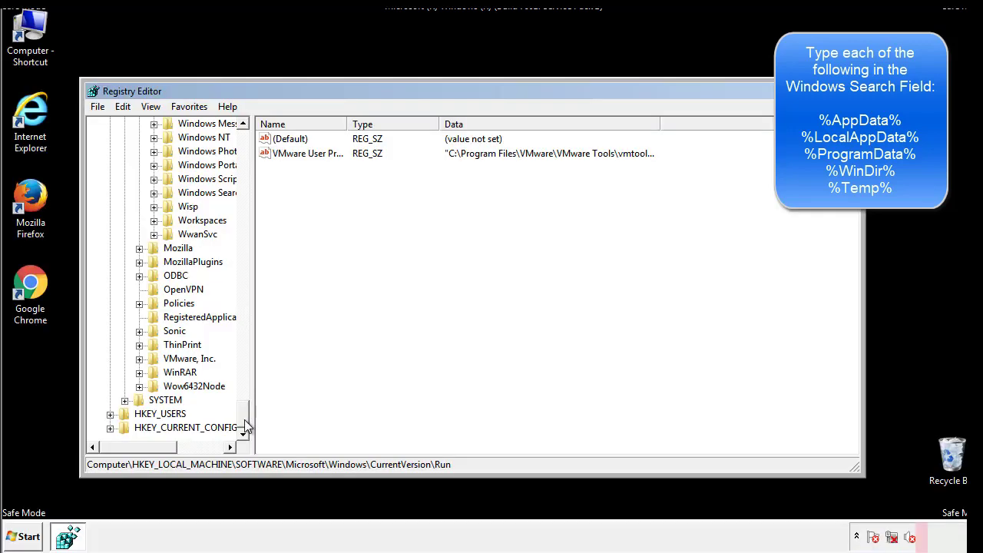
{"action": "left_click_drag", "start_coordinate": [244, 426], "coordinate": [250, 145]}
- Collapse HKEY_LOCAL_MACHINE and expand HKEY_CURRENT_USER\Software\Microsoft\Windows
{"action": "left_click", "coordinate": [110, 165]}
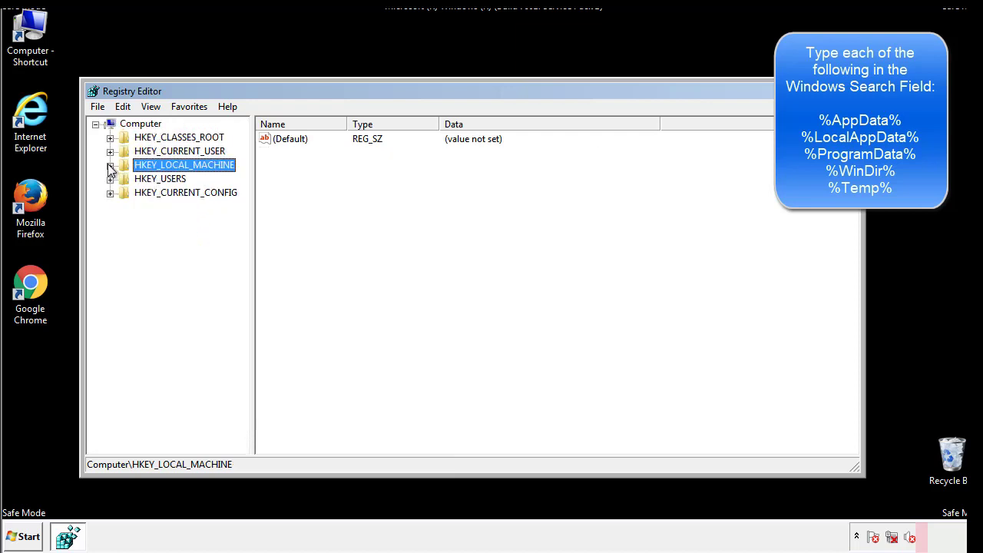
{"action": "left_click", "coordinate": [110, 152]}
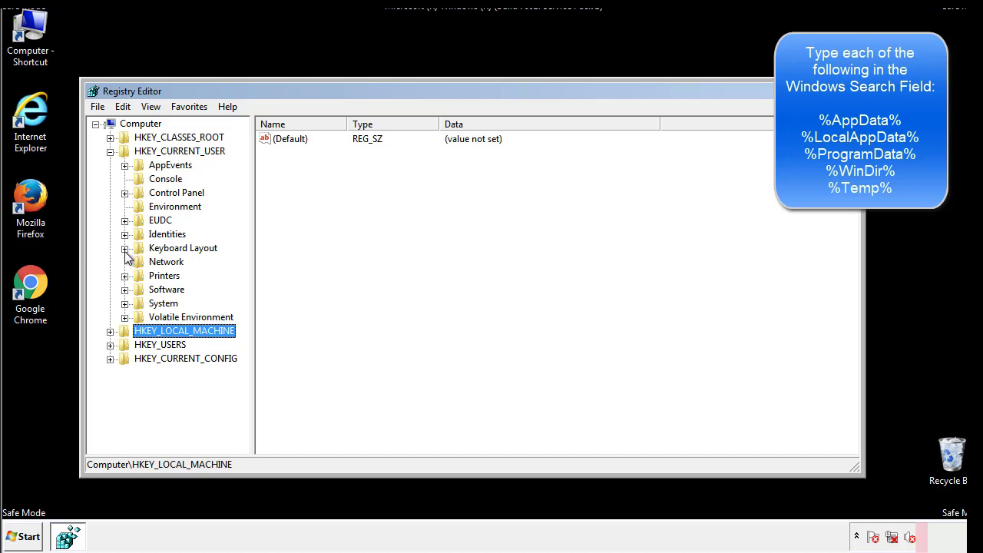
{"action": "left_click", "coordinate": [124, 289]}
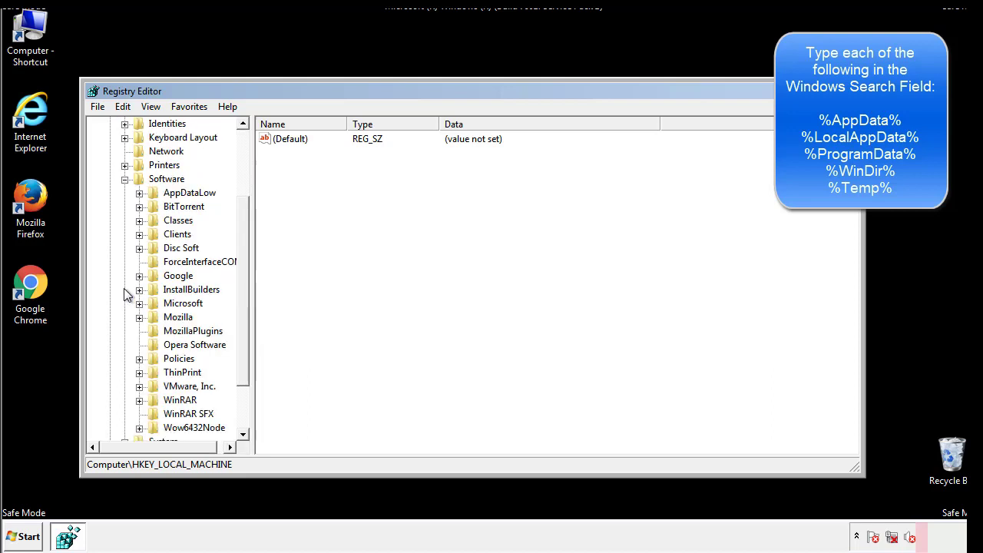
{"action": "left_click_drag", "start_coordinate": [241, 283], "coordinate": [241, 293]}
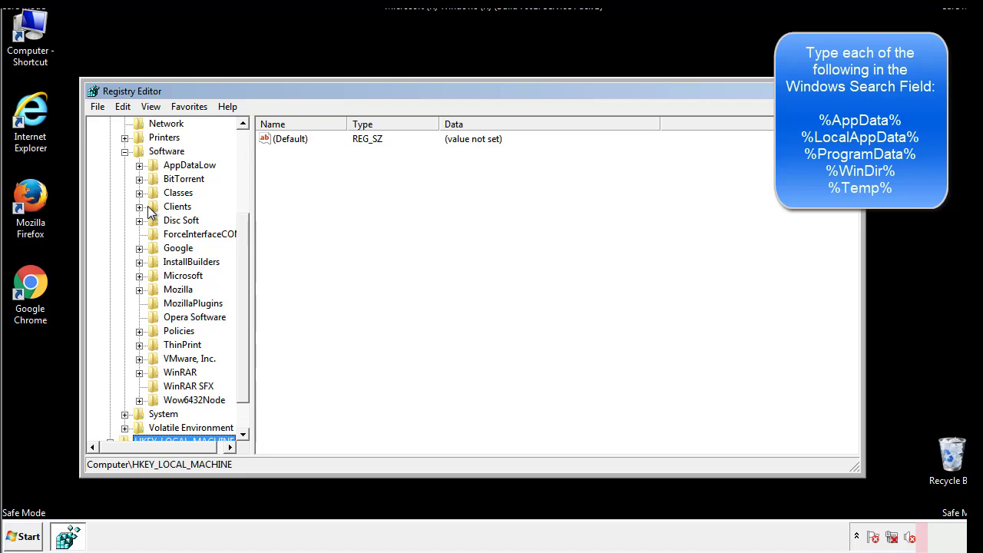
{"action": "left_click", "coordinate": [139, 278]}
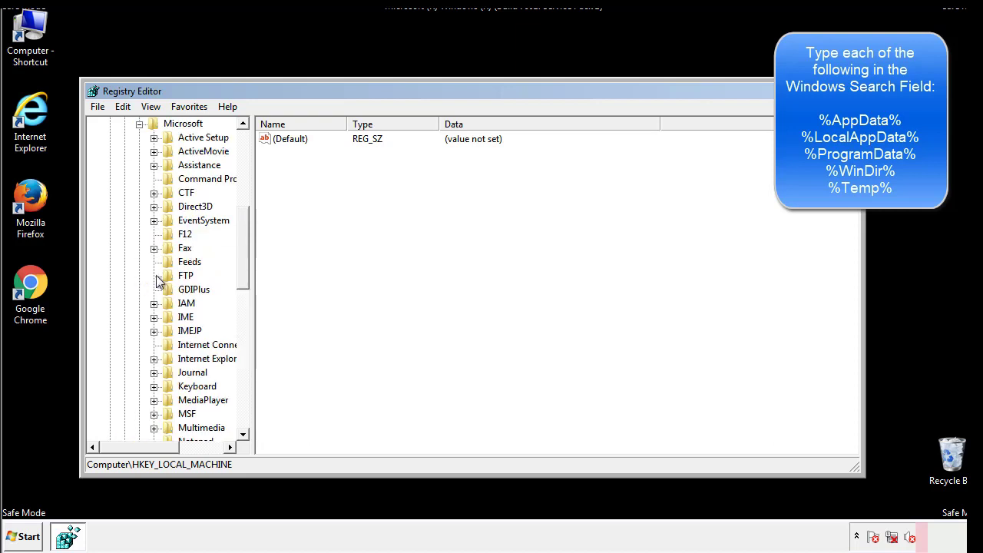
{"action": "left_click_drag", "start_coordinate": [241, 224], "coordinate": [244, 325]}
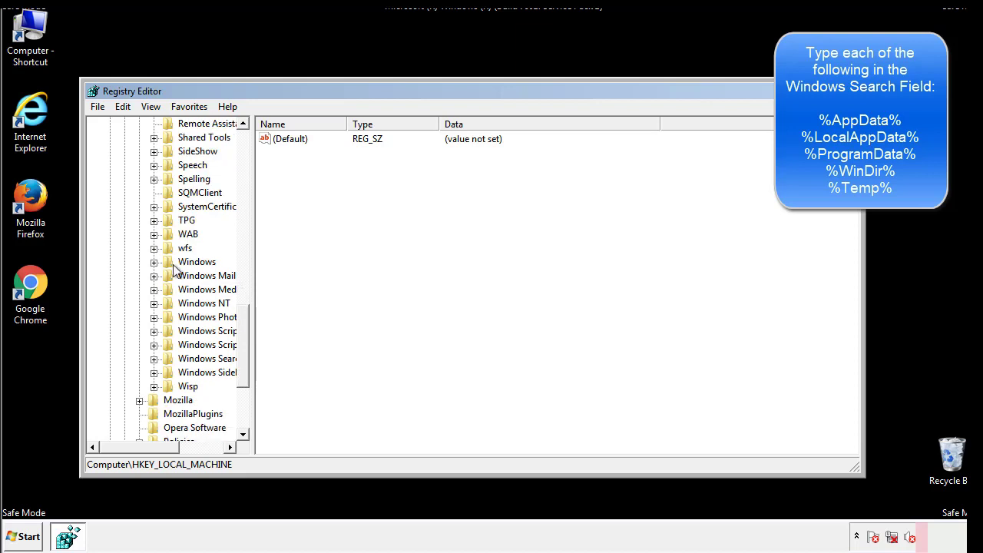
{"action": "left_click", "coordinate": [154, 262]}
- Review HKCU CurrentVersion\Run, which lists only a DAEMON Tools entry, then collapse Windows
{"action": "left_click", "coordinate": [168, 276]}
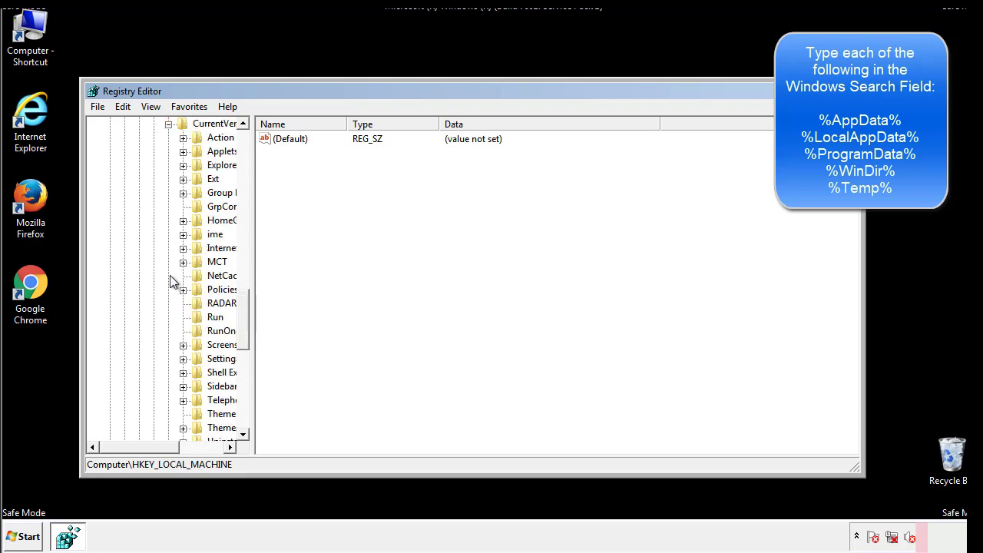
{"action": "left_click_drag", "start_coordinate": [149, 450], "coordinate": [173, 447]}
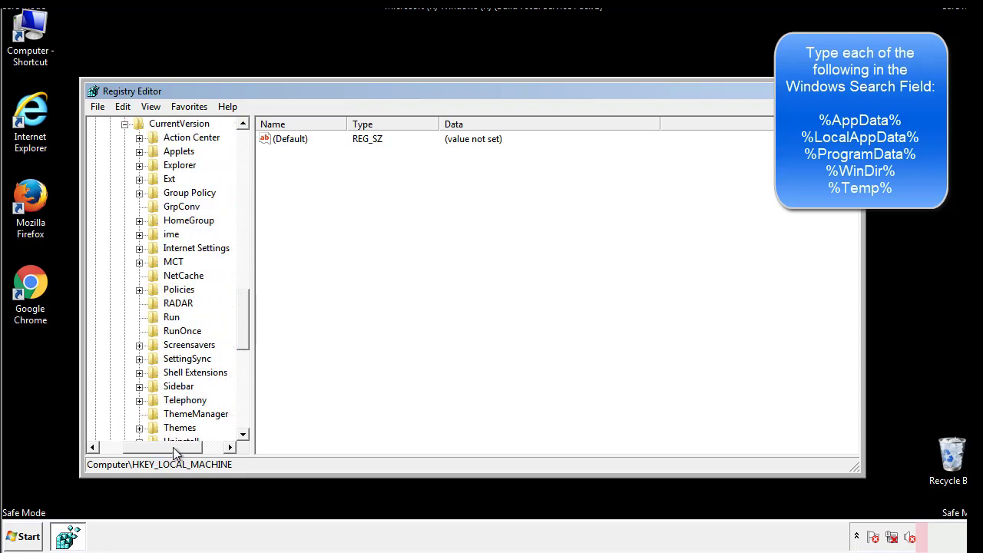
{"action": "left_click", "coordinate": [169, 315]}
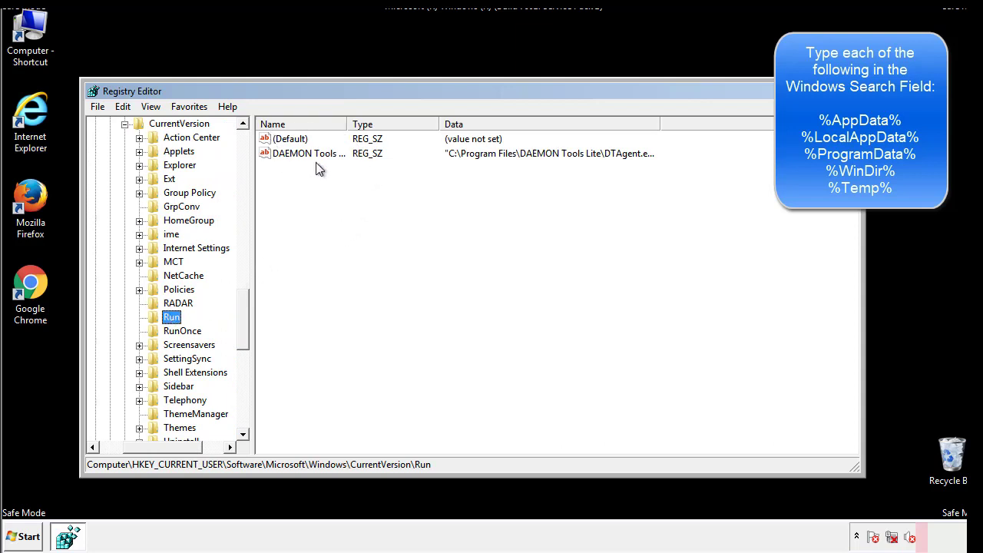
{"action": "left_click", "coordinate": [422, 181]}
{"action": "left_click_drag", "start_coordinate": [163, 445], "coordinate": [140, 446]}
{"action": "left_click_drag", "start_coordinate": [245, 333], "coordinate": [243, 320]}
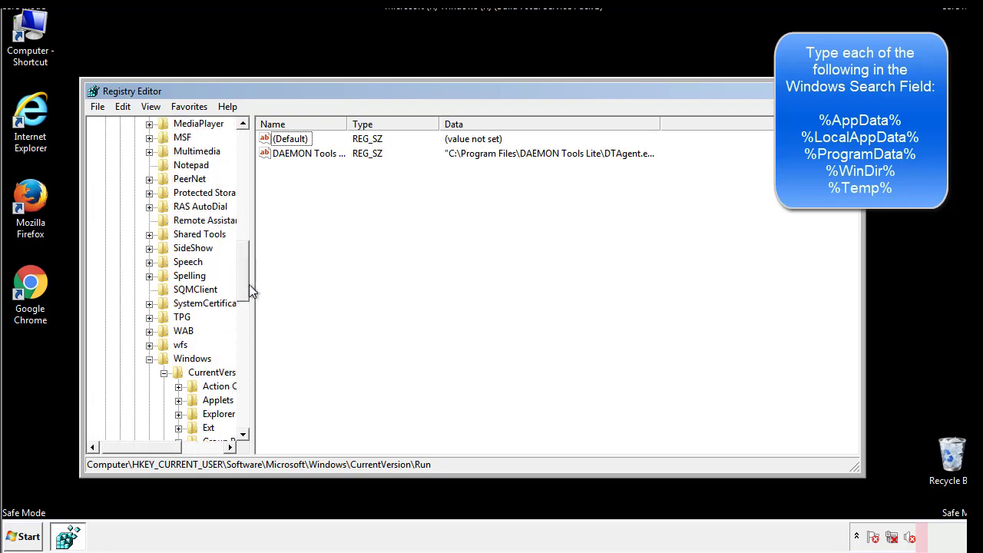
{"action": "left_click", "coordinate": [149, 359]}
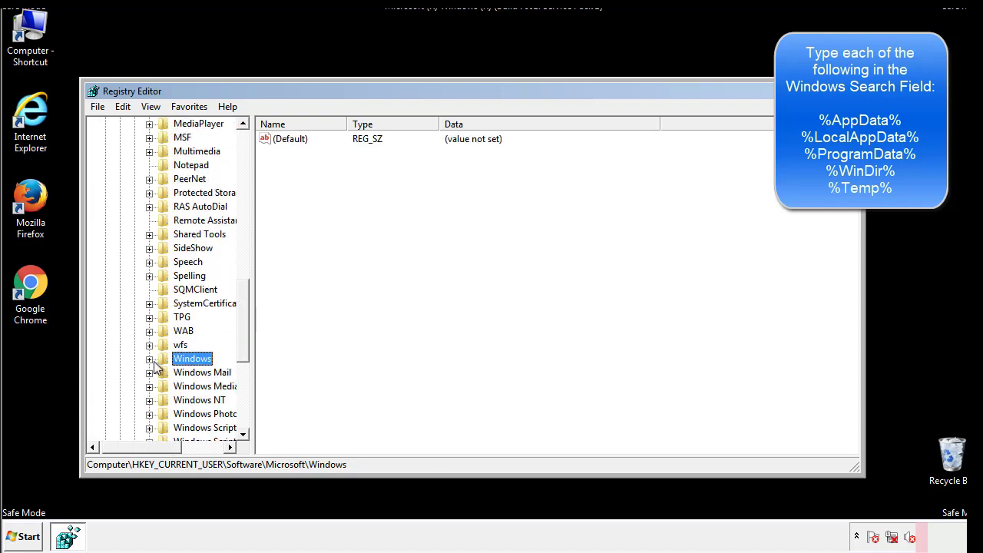
- Search the registry for %temp% to reach the Temporary Files key
{"action": "left_click_drag", "start_coordinate": [246, 342], "coordinate": [247, 189]}
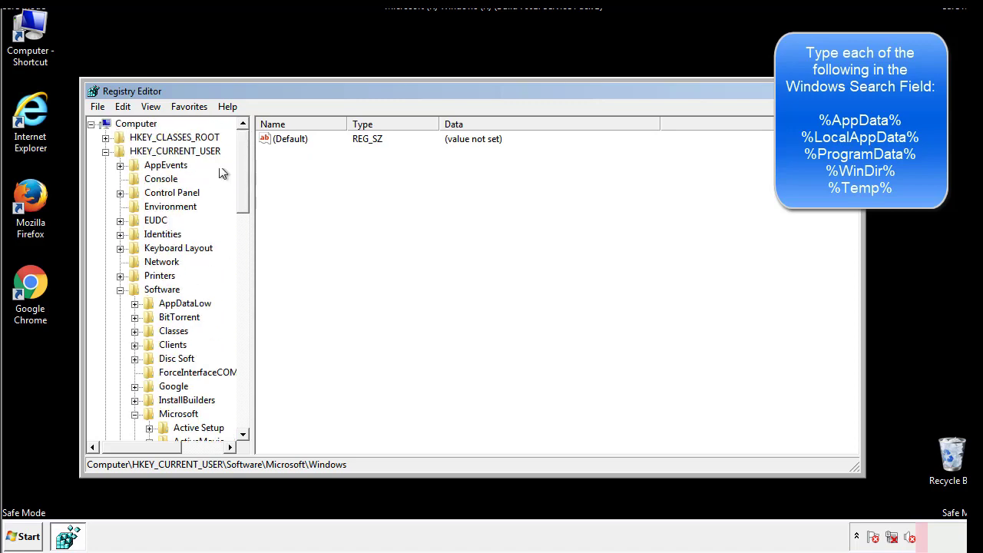
{"action": "left_click", "coordinate": [123, 107]}
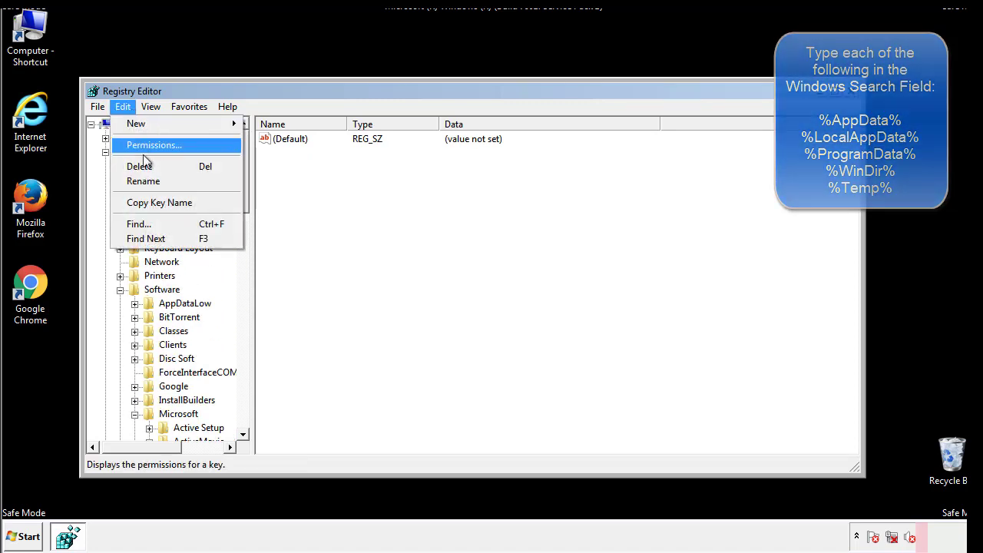
{"action": "left_click", "coordinate": [138, 224]}
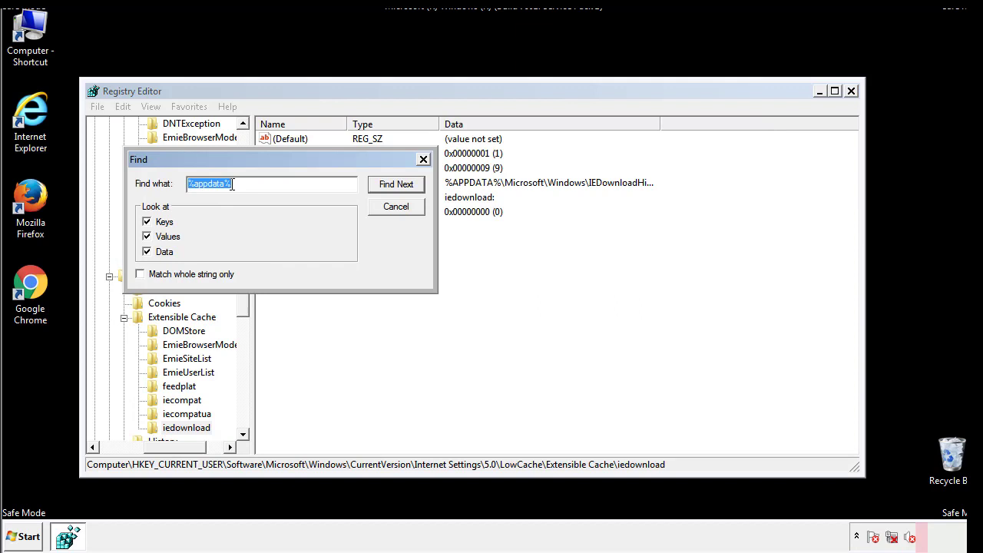
{"action": "type", "text": "%temp%"}
{"action": "key", "text": "Return"}
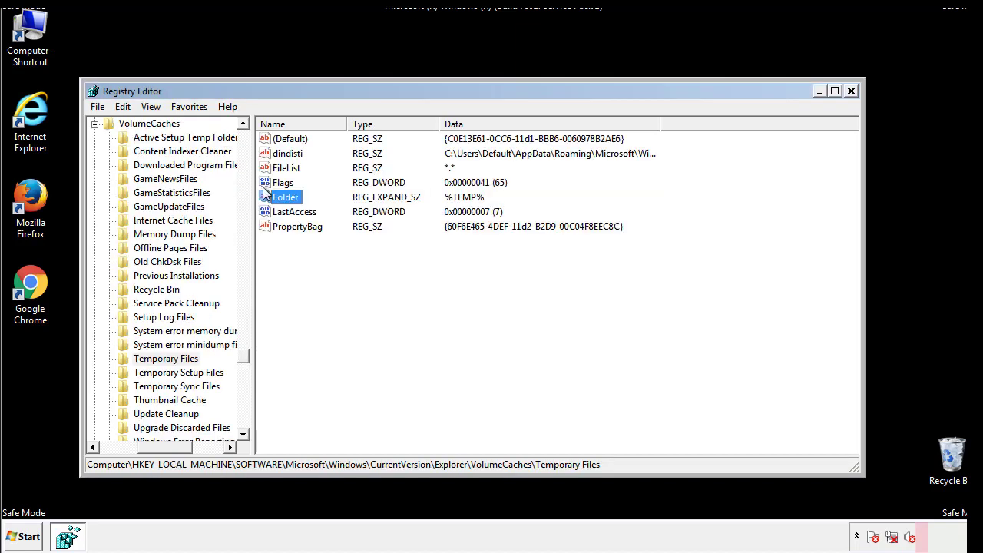
- Delete dindisti and the other non-default values in the Temporary Files key
{"action": "left_click", "coordinate": [403, 267]}
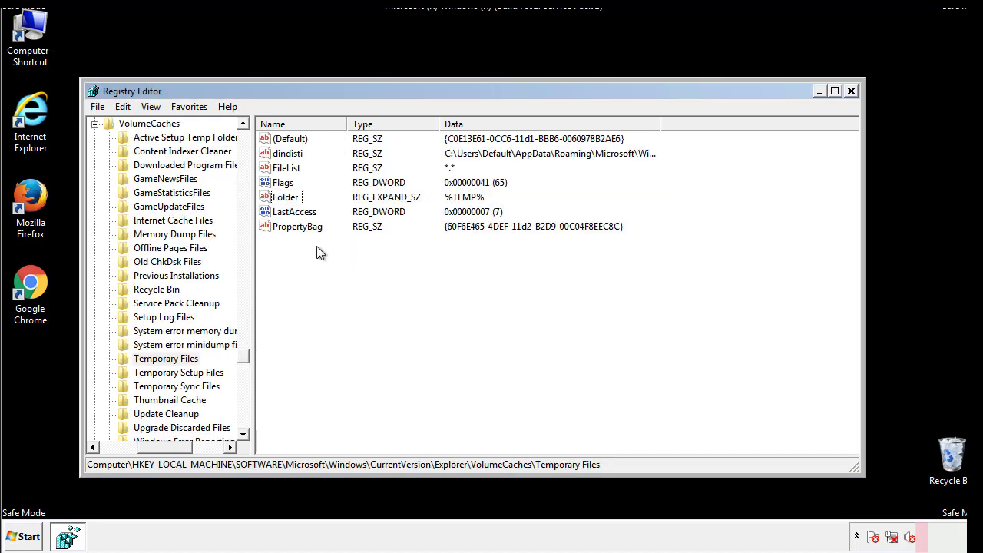
{"action": "left_click_drag", "start_coordinate": [316, 247], "coordinate": [278, 138]}
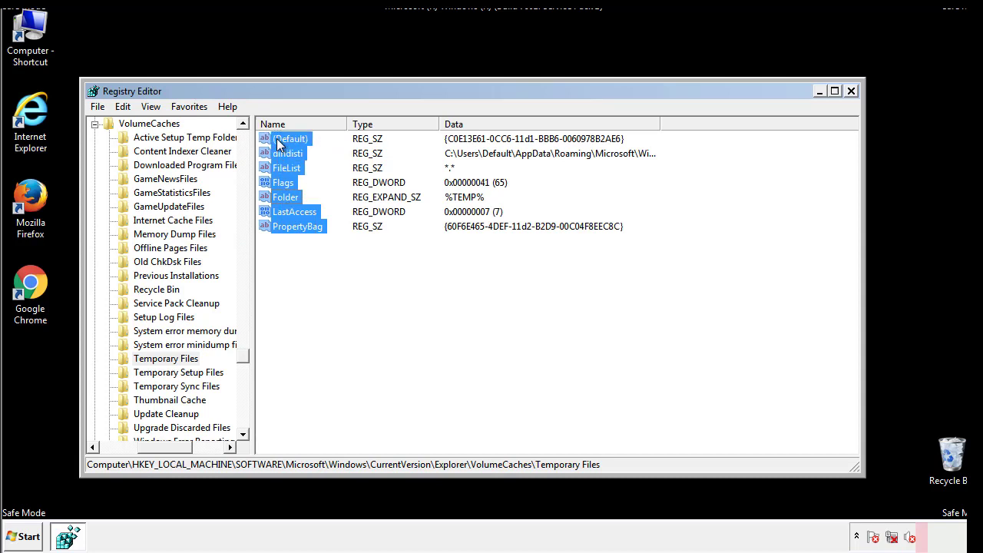
{"action": "right_click", "coordinate": [277, 138]}
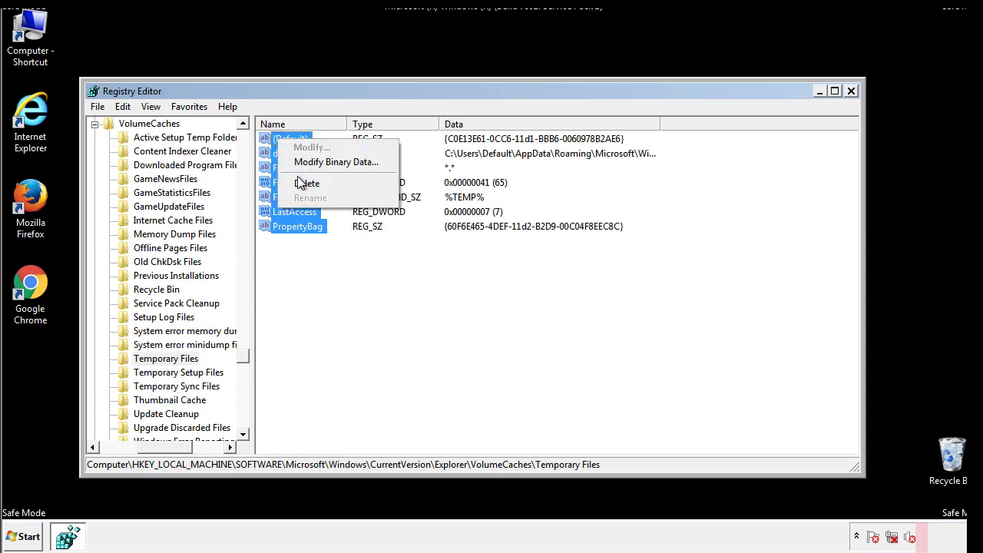
{"action": "left_click", "coordinate": [300, 182]}
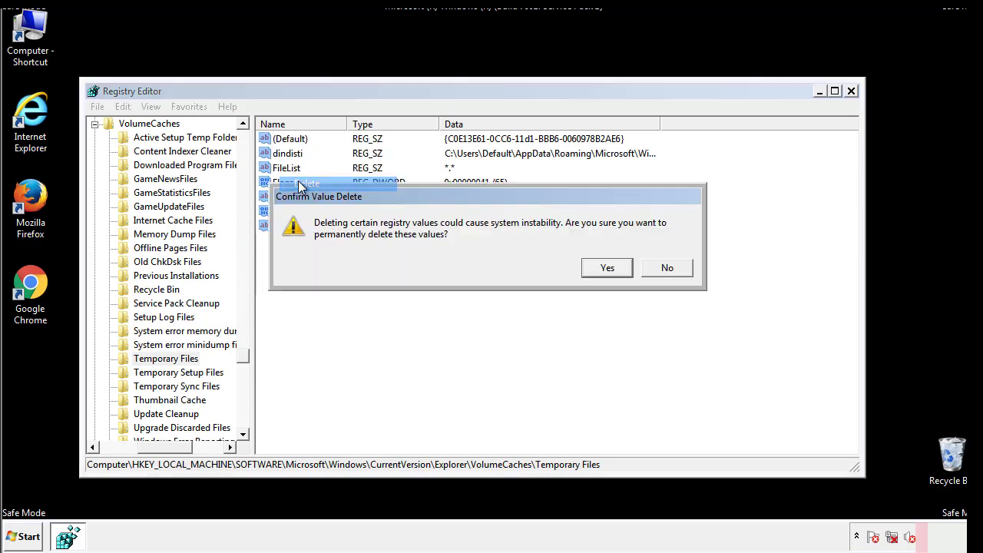
{"action": "left_click", "coordinate": [623, 267]}
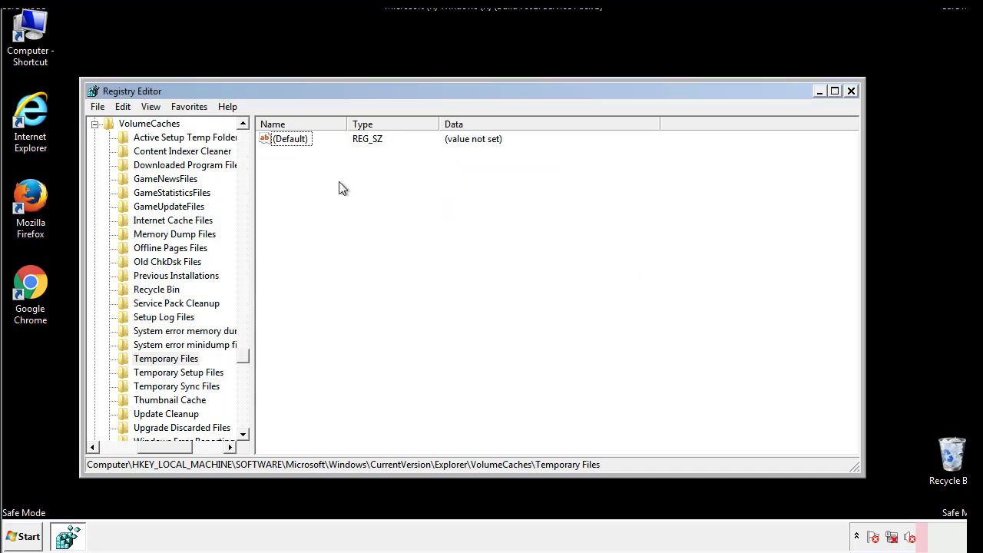
- Close Registry Editor and launch System Configuration by searching msconfig
{"action": "left_click", "coordinate": [852, 91]}
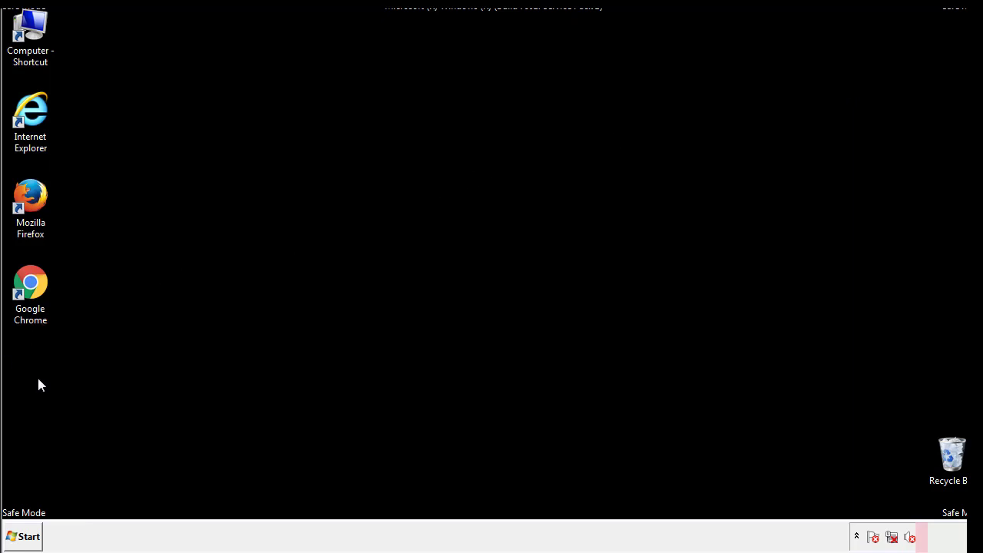
{"action": "left_click", "coordinate": [19, 539]}
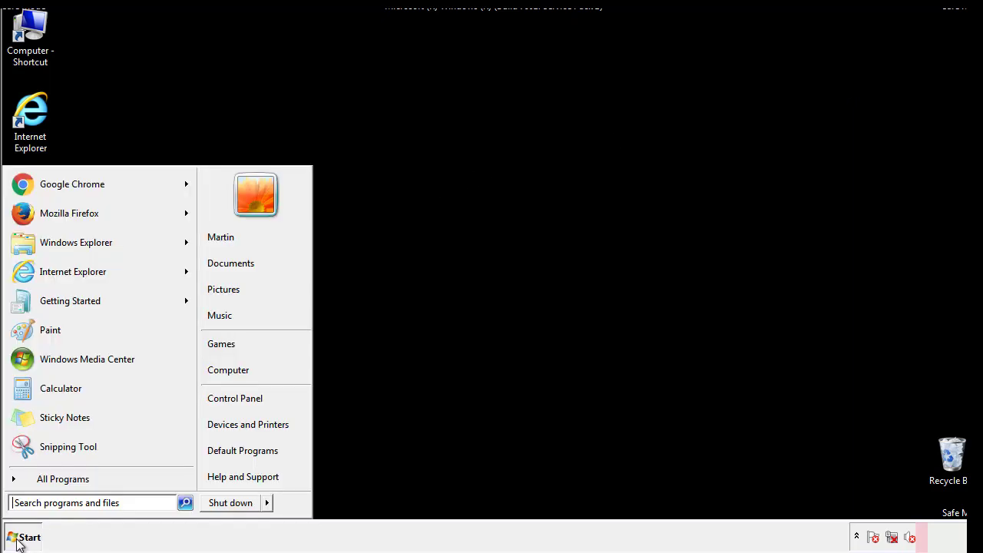
{"action": "left_click", "coordinate": [53, 502]}
{"action": "type", "text": "mscon"}
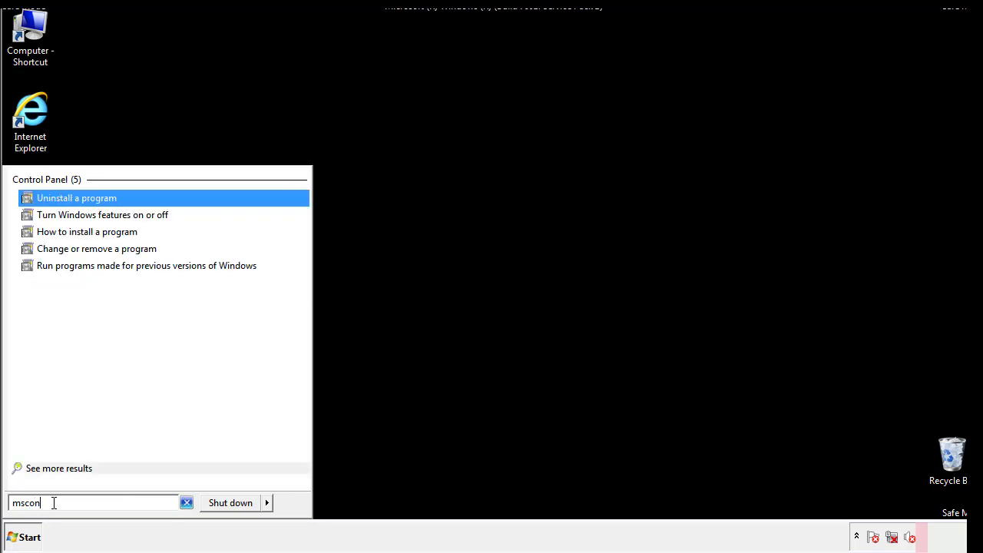
{"action": "type", "text": "fig"}
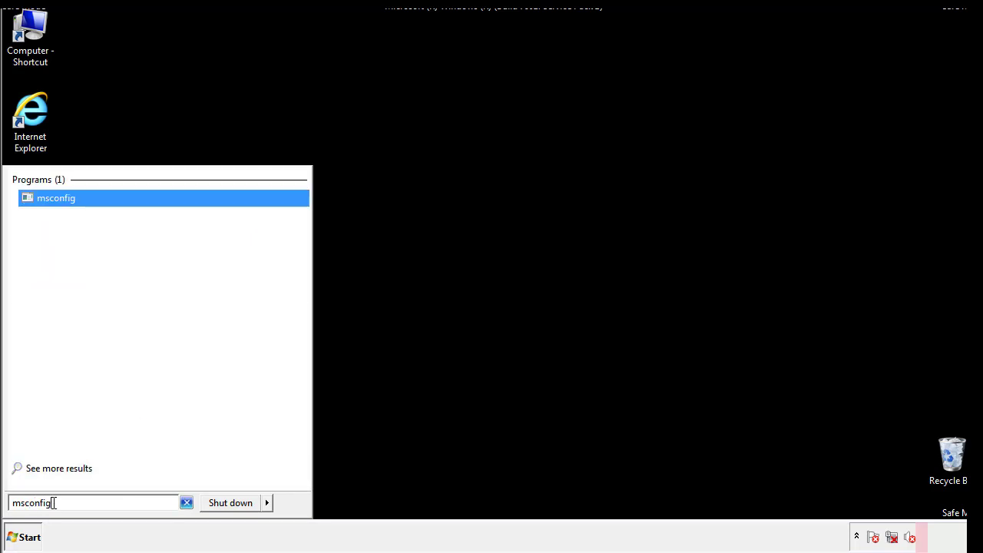
{"action": "key", "text": "Return"}
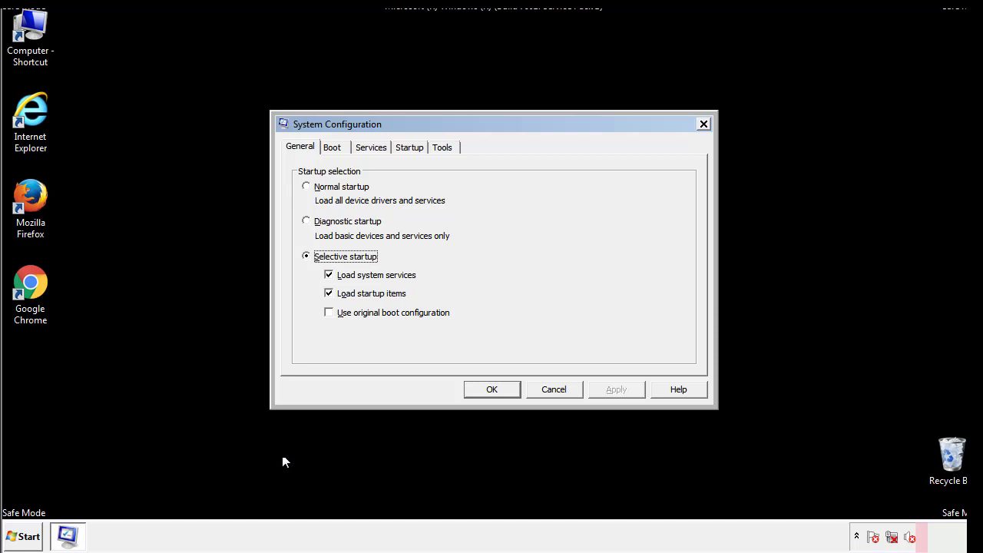
- Disable Safe boot on the System Configuration Boot tab and accept the immediate restart
{"action": "left_click", "coordinate": [334, 148]}
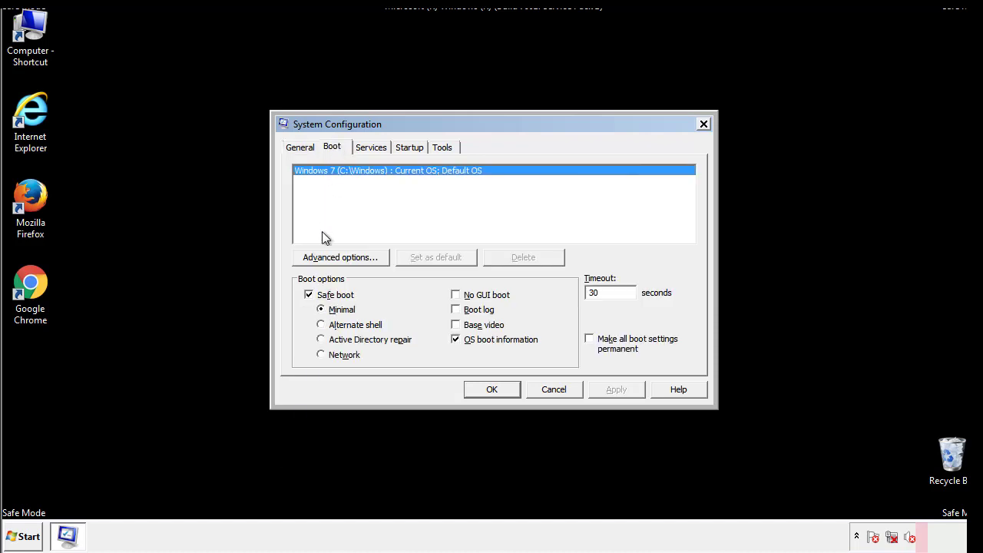
{"action": "left_click", "coordinate": [309, 296]}
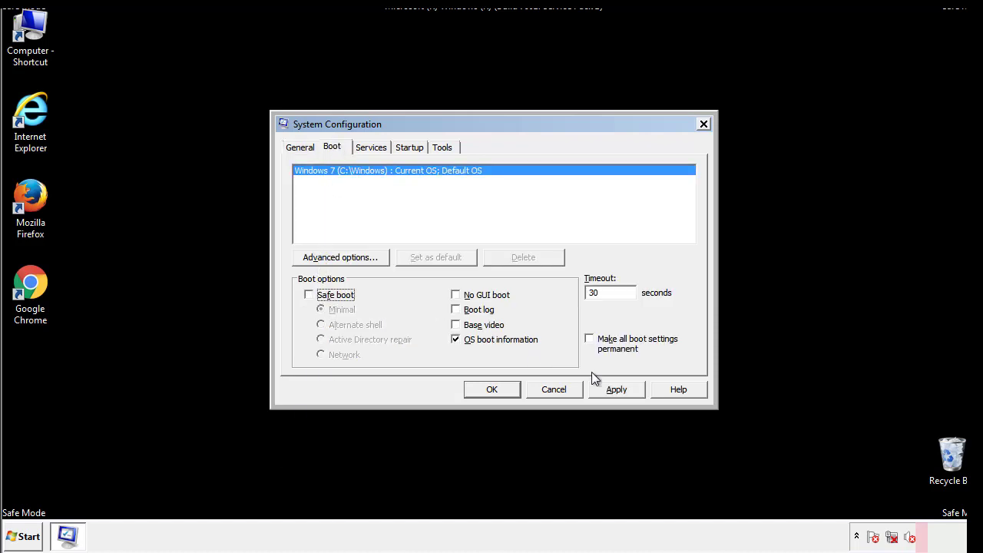
{"action": "left_click", "coordinate": [619, 389]}
{"action": "left_click", "coordinate": [490, 389]}
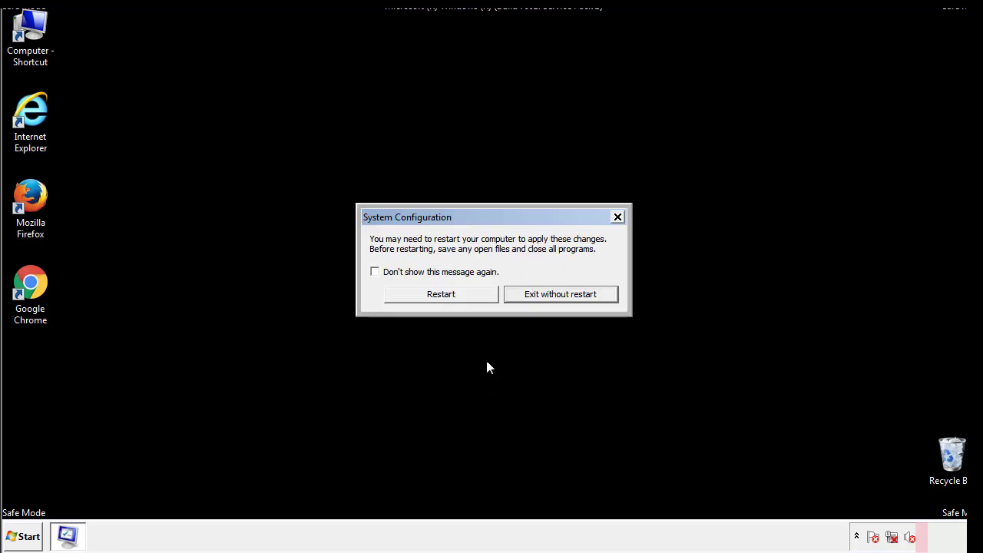
{"action": "left_click", "coordinate": [454, 299]}
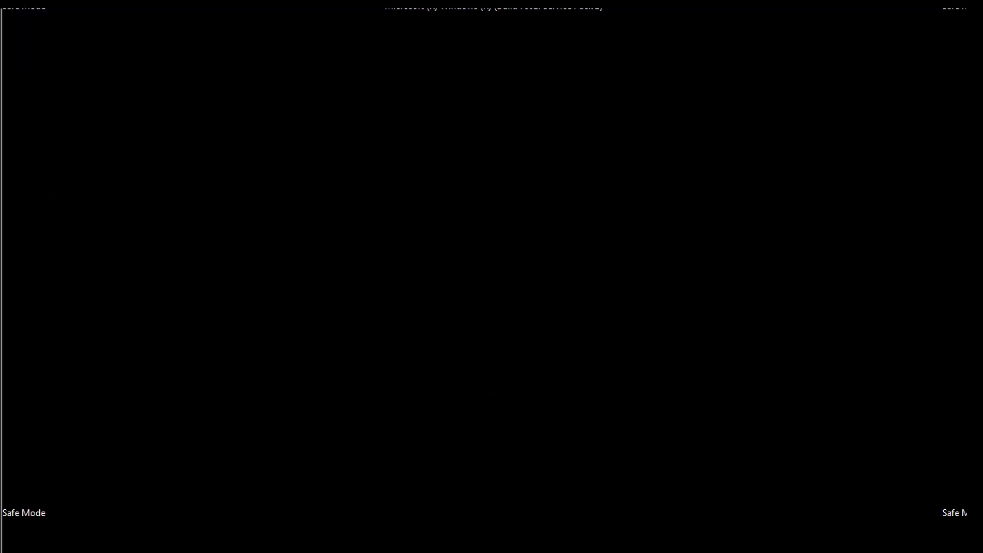